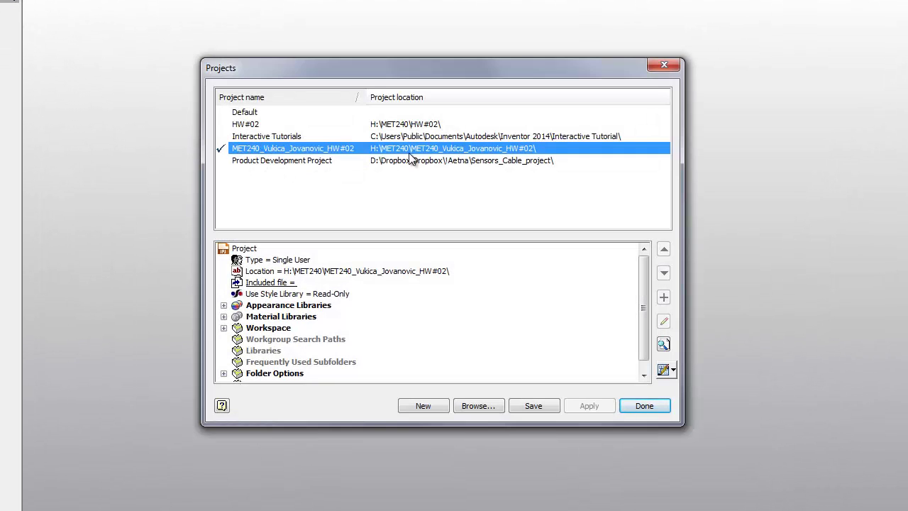
Step: Finish choosing the homework project as the active project
{"action": "left_click", "coordinate": [644, 406]}
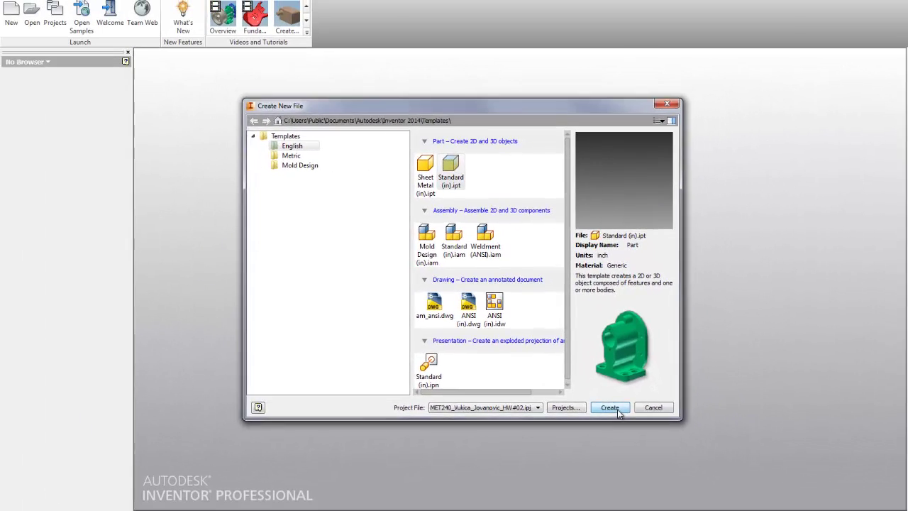
Step: Create the inch part from Standard (in).ipt, then scroll Word to Part 4
{"action": "left_click", "coordinate": [625, 424]}
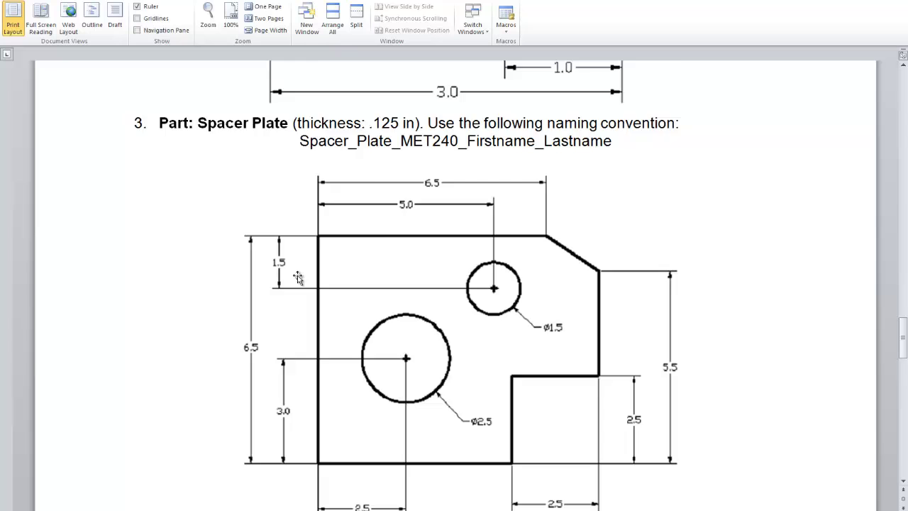
{"action": "scroll", "coordinate": [298, 275], "scroll_direction": "down", "scroll_amount": 10}
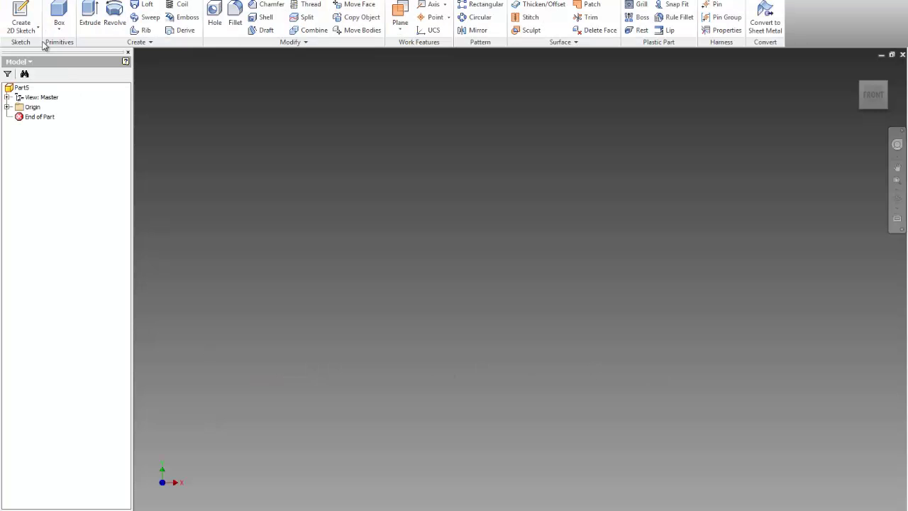
Step: Draw a rectangle from the origin in a new sketch on the front XY plane
{"action": "left_click", "coordinate": [21, 17]}
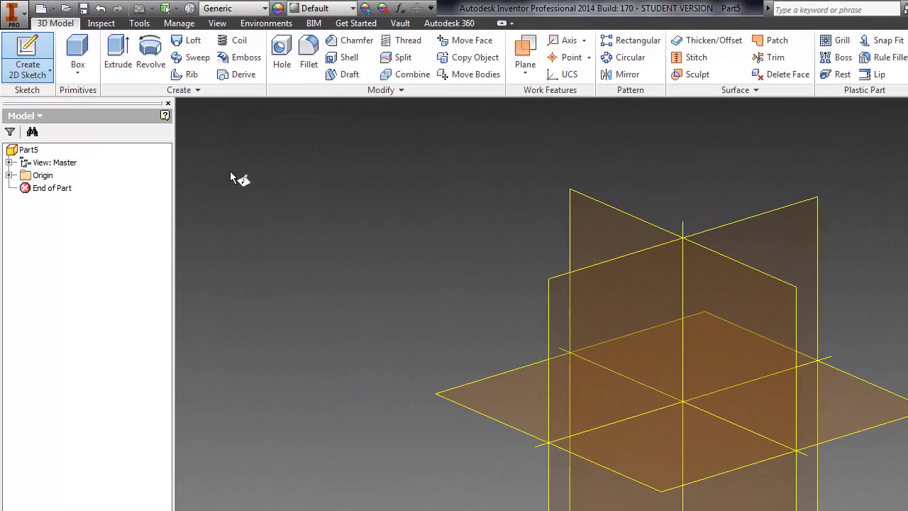
{"action": "left_click", "coordinate": [602, 224]}
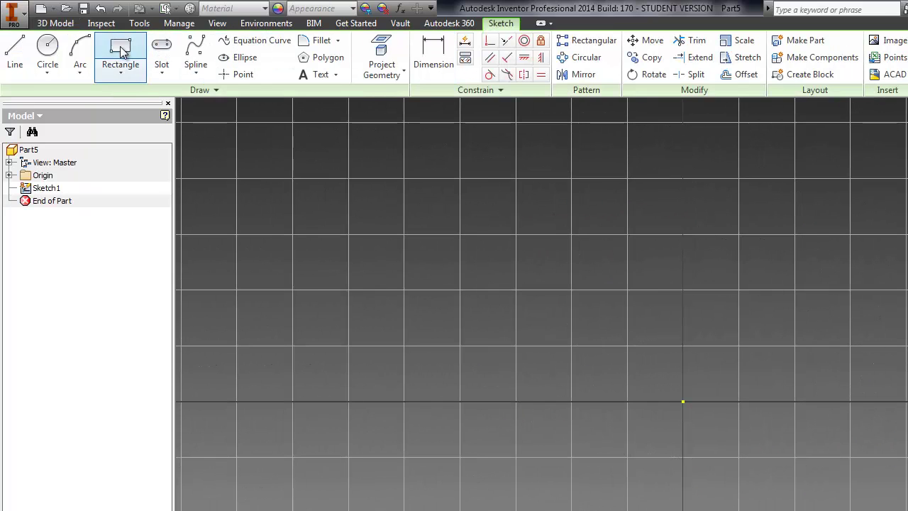
{"action": "left_click", "coordinate": [122, 50]}
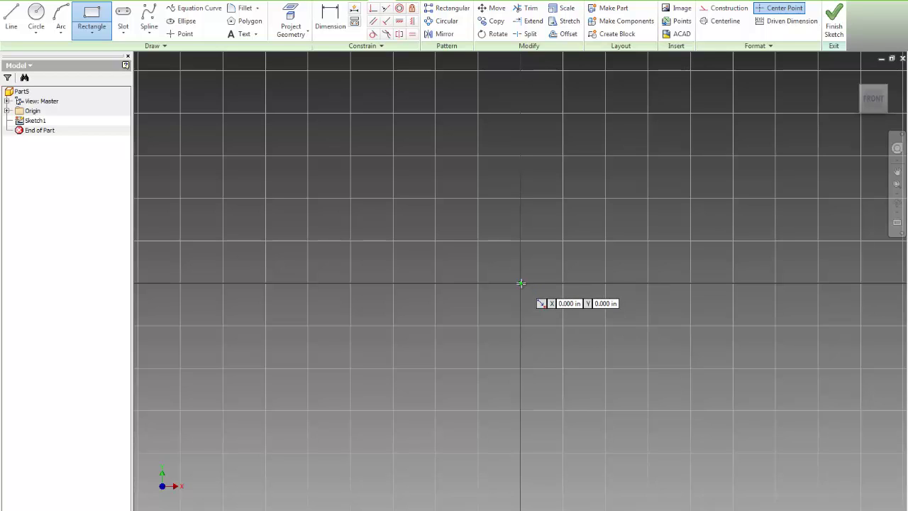
{"action": "left_click", "coordinate": [520, 284]}
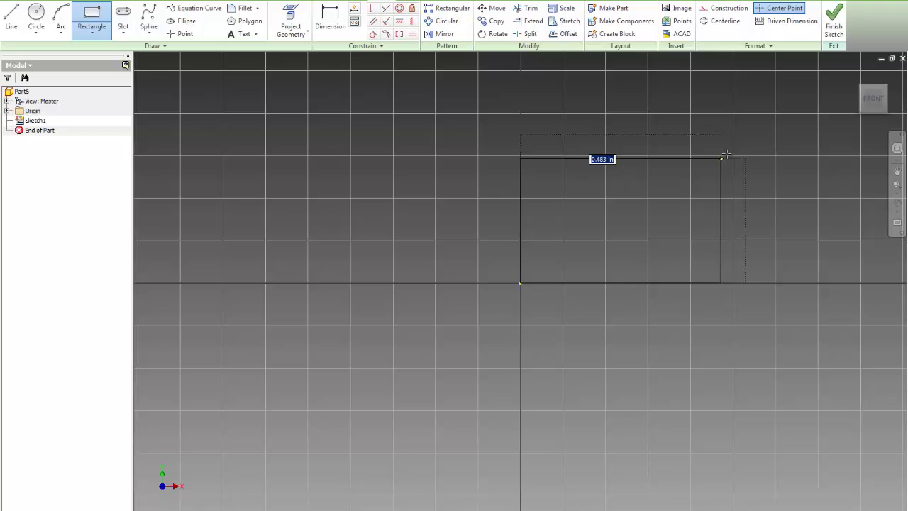
{"action": "left_click", "coordinate": [727, 154]}
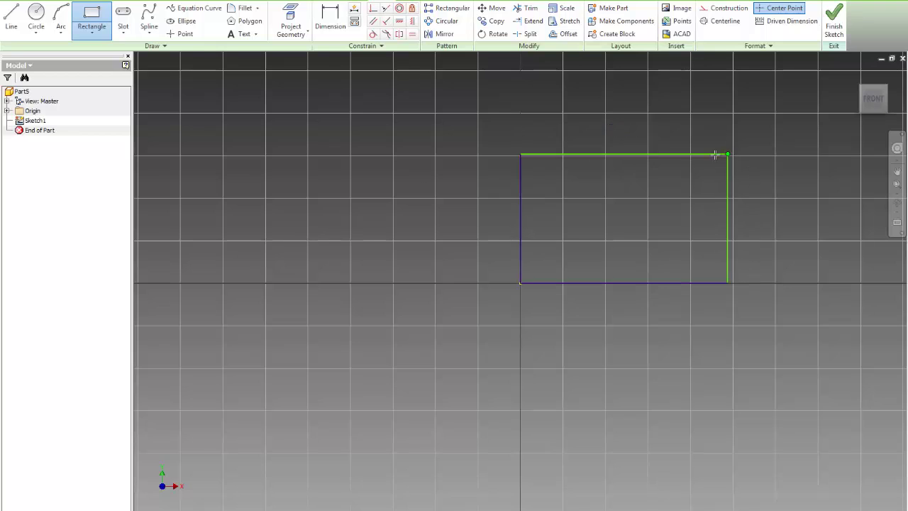
Step: Dimension the rectangle 4 wide by 2.5 tall and zoom to fit
{"action": "left_click", "coordinate": [330, 20]}
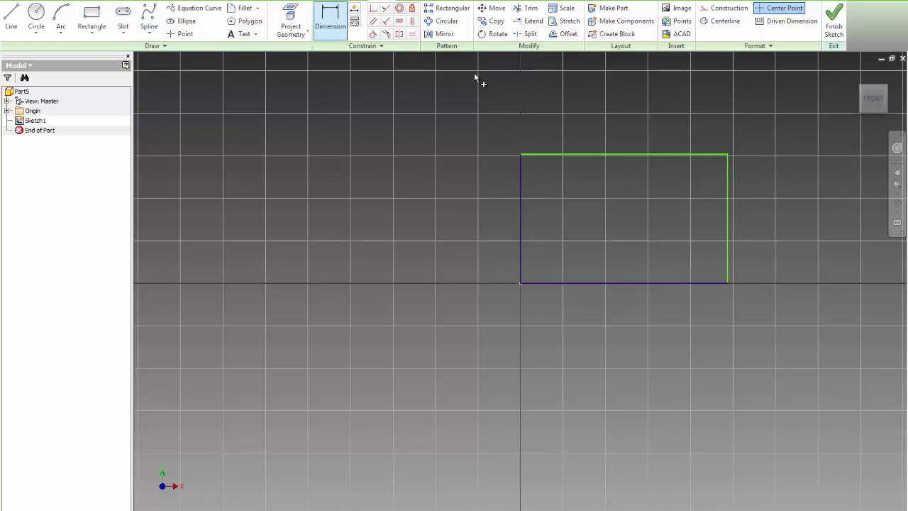
{"action": "left_click", "coordinate": [631, 283]}
{"action": "left_click", "coordinate": [629, 324]}
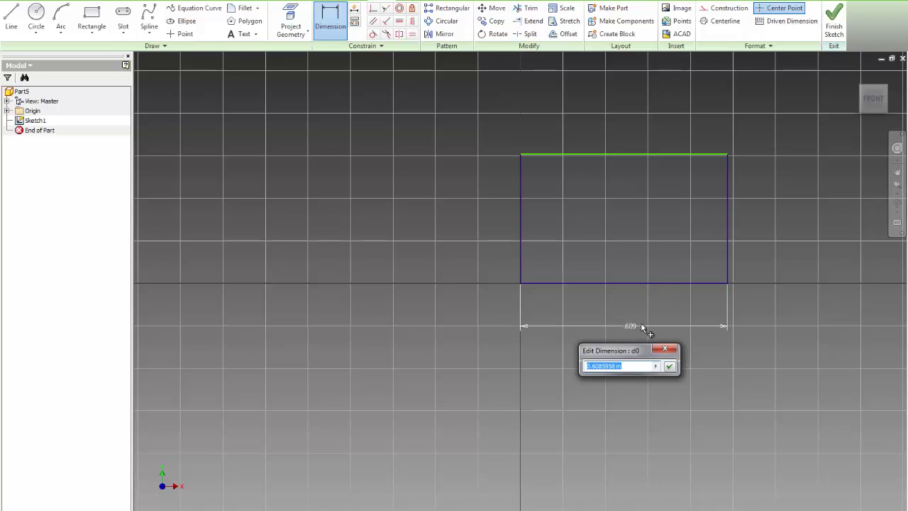
{"action": "type", "text": "4"}
{"action": "key", "text": "Return"}
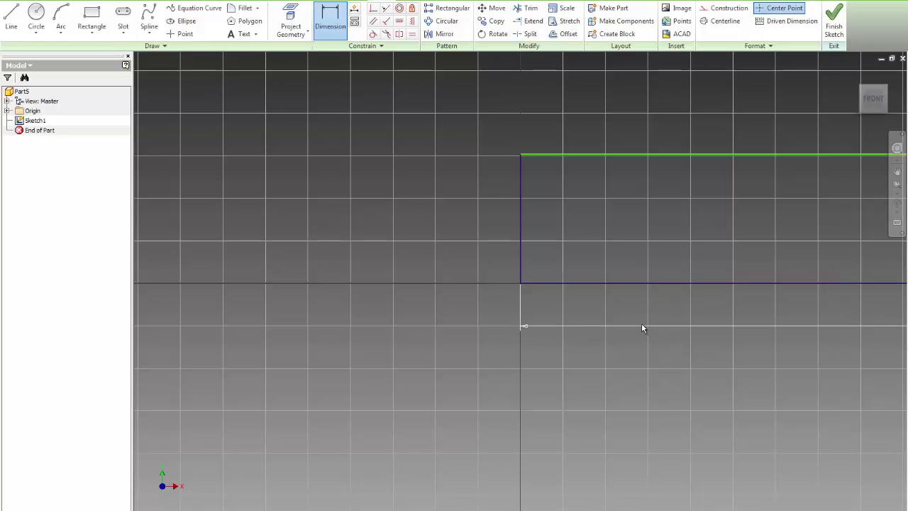
{"action": "left_click", "coordinate": [522, 243]}
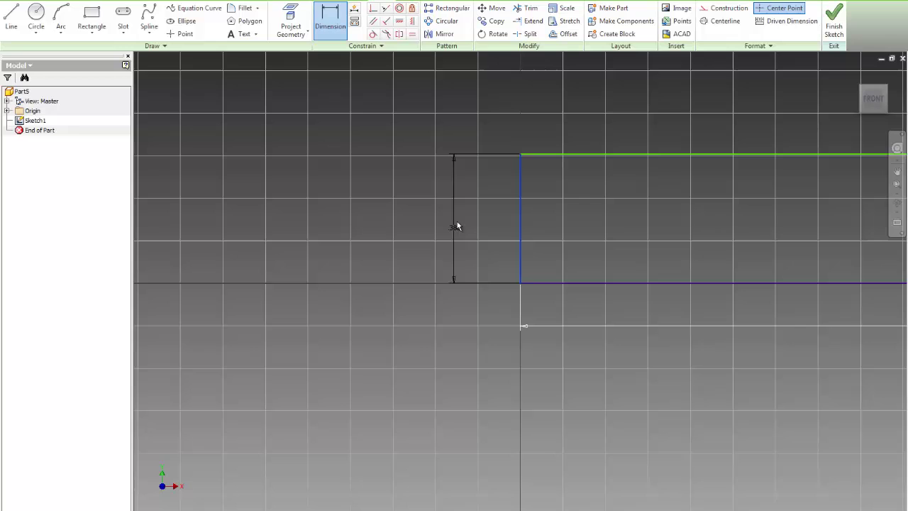
{"action": "left_click", "coordinate": [456, 221]}
{"action": "type", "text": "2"}
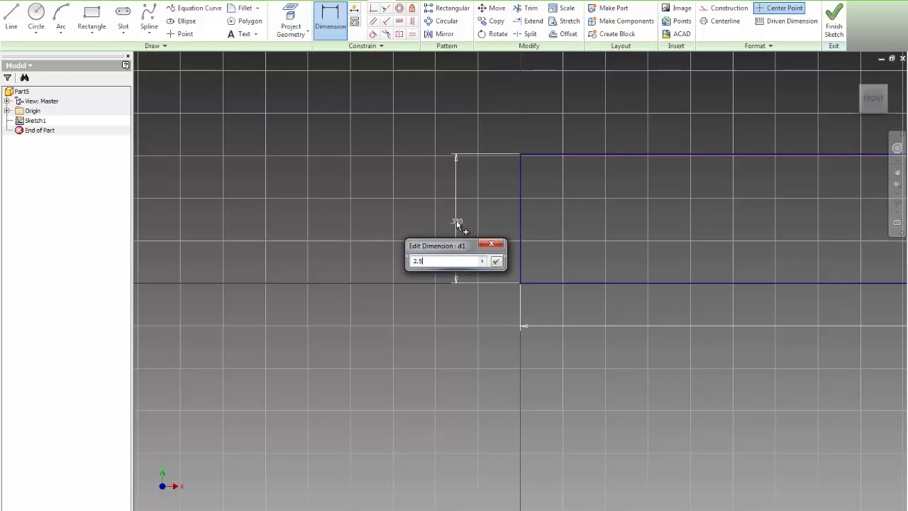
{"action": "type", "text": ".5"}
{"action": "key", "text": "Return"}
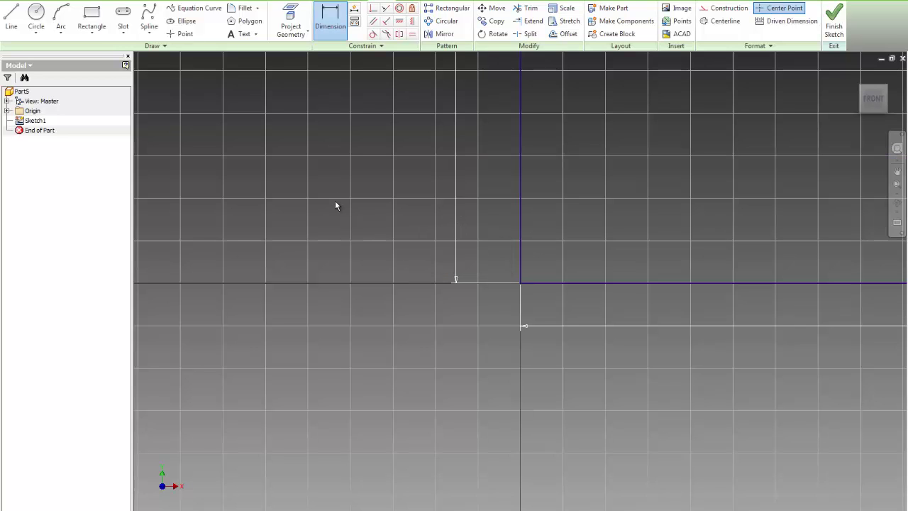
{"action": "key", "text": "Home"}
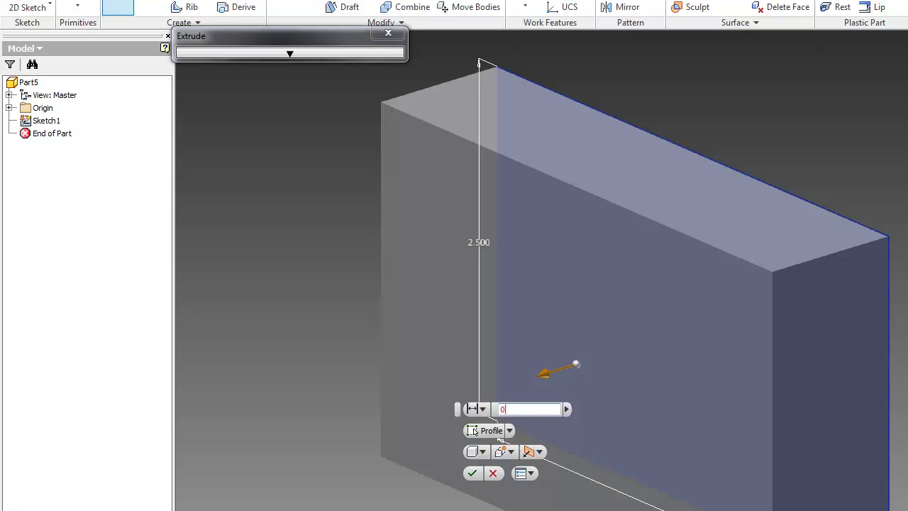
Step: Extrude the rectangle 0.25 inch to create Extrusion1
{"action": "type", "text": ".25"}
{"action": "key", "text": "Return"}
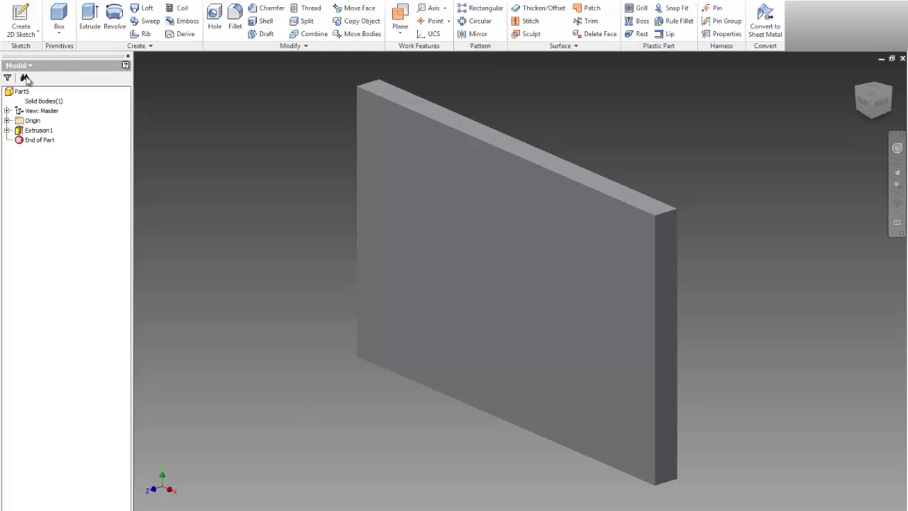
Step: On the plate's front face, sketch two angled lines cutting across both top corners
{"action": "left_click", "coordinate": [21, 22]}
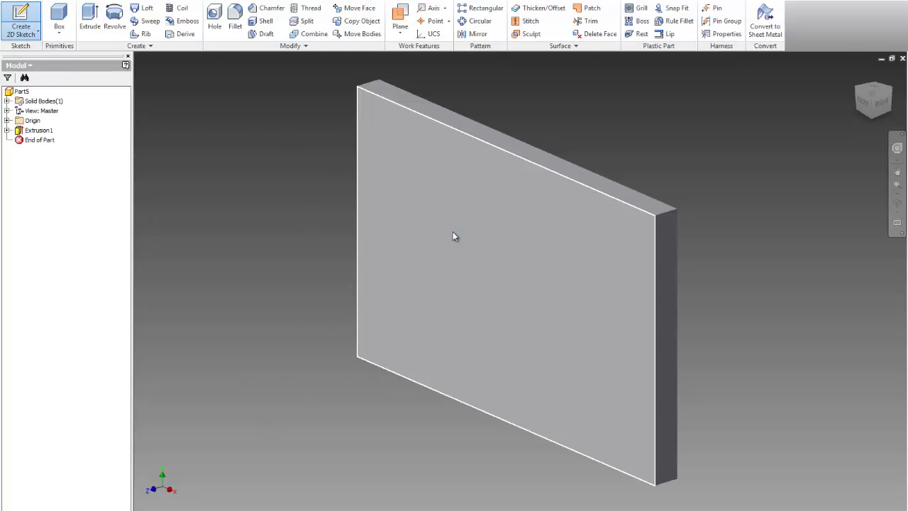
{"action": "left_click", "coordinate": [453, 236]}
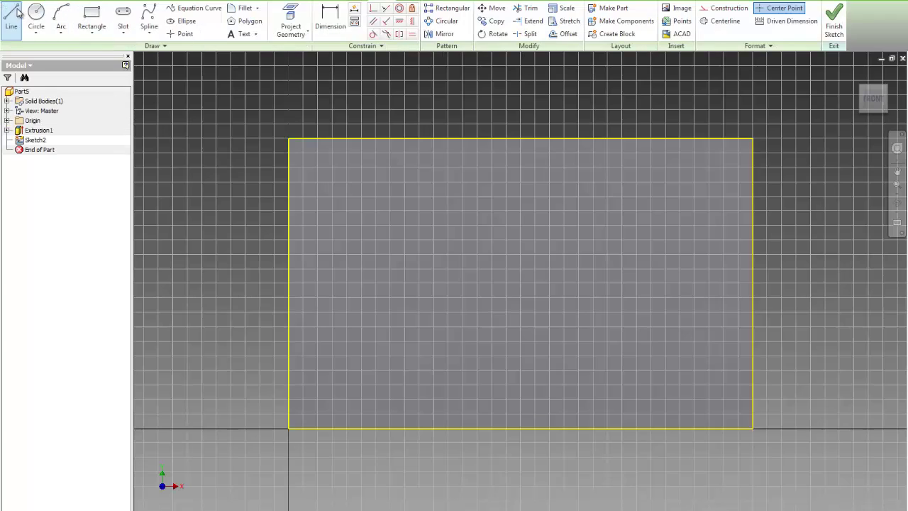
{"action": "left_click", "coordinate": [14, 16]}
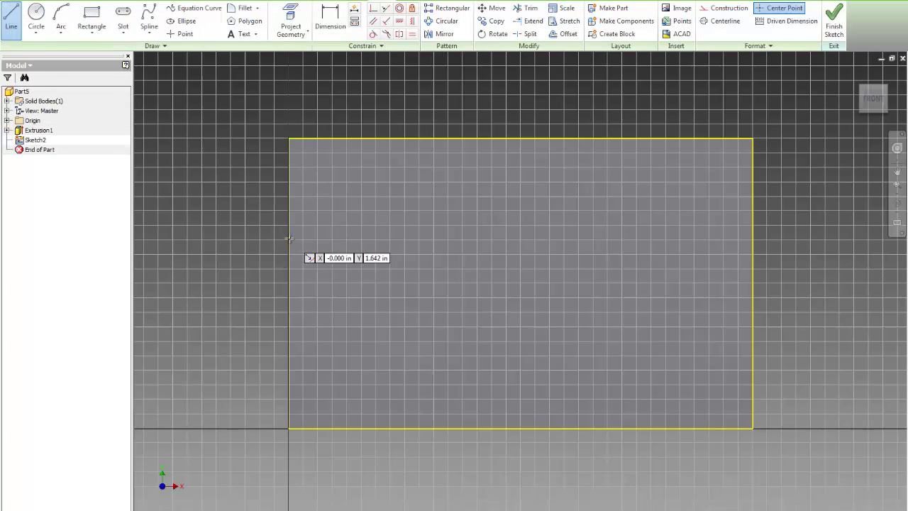
{"action": "left_click", "coordinate": [289, 237]}
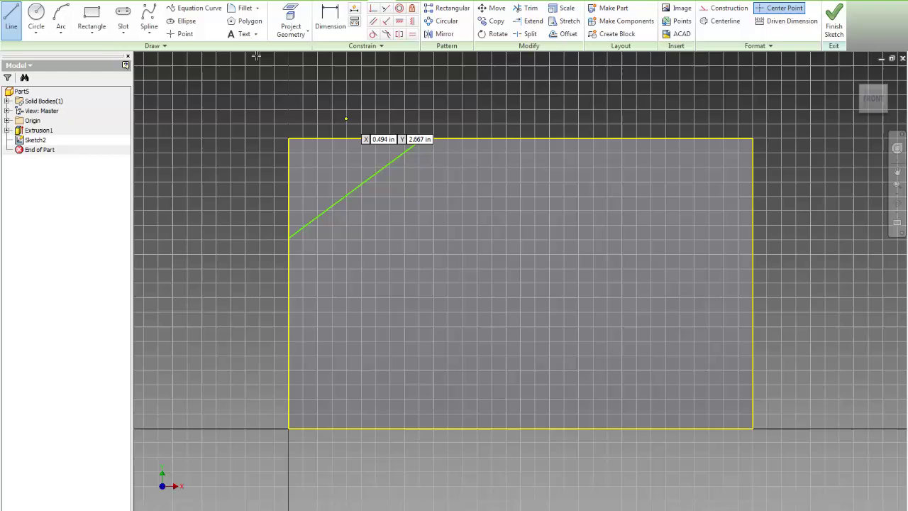
{"action": "left_click", "coordinate": [421, 139]}
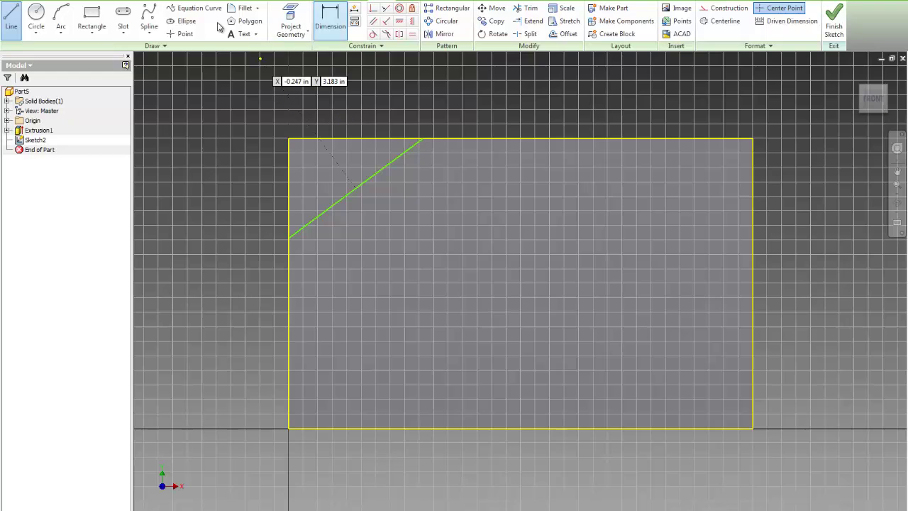
{"action": "left_click", "coordinate": [596, 139]}
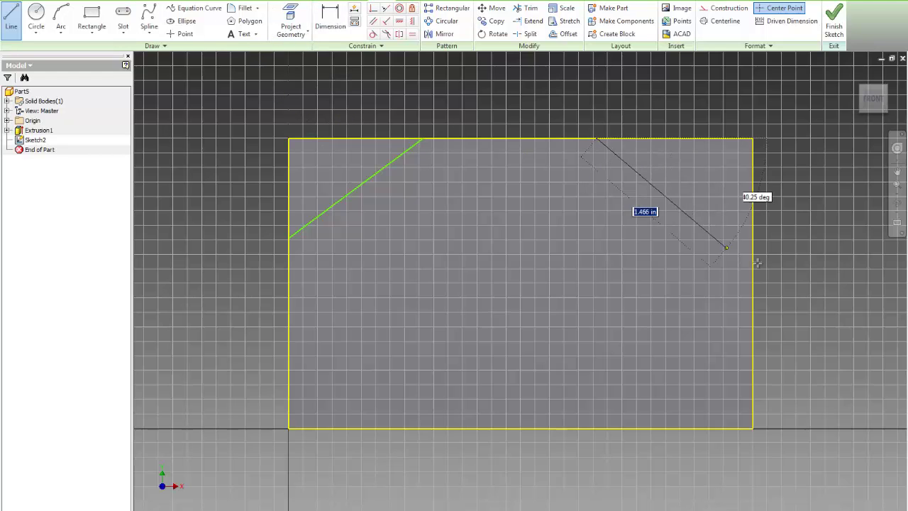
{"action": "left_click", "coordinate": [751, 316]}
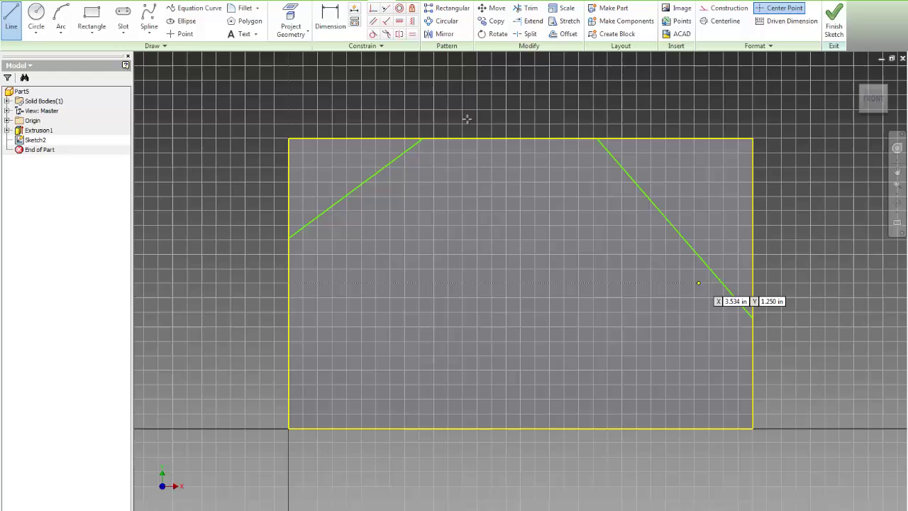
Step: Dimension the chamfer tops 1.25 apart and the right chamfer end 1.75 above the bottom
{"action": "left_click", "coordinate": [342, 25]}
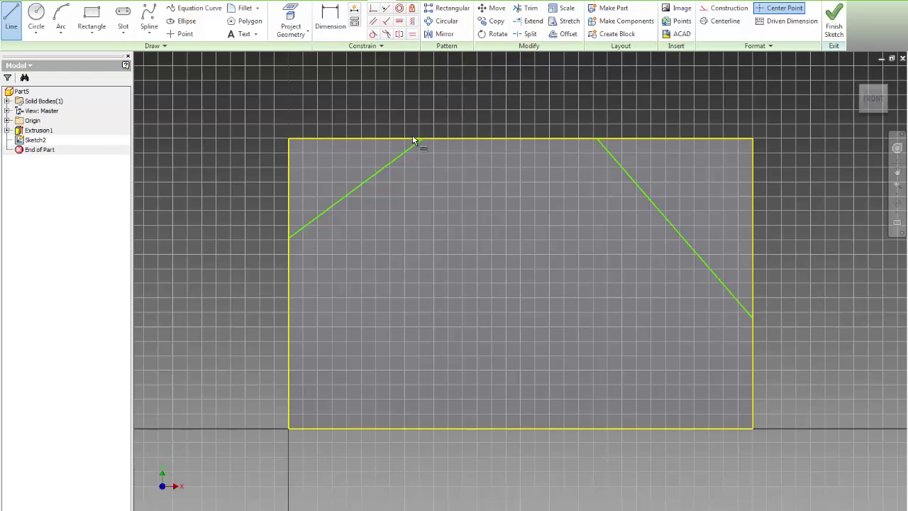
{"action": "left_click", "coordinate": [596, 140]}
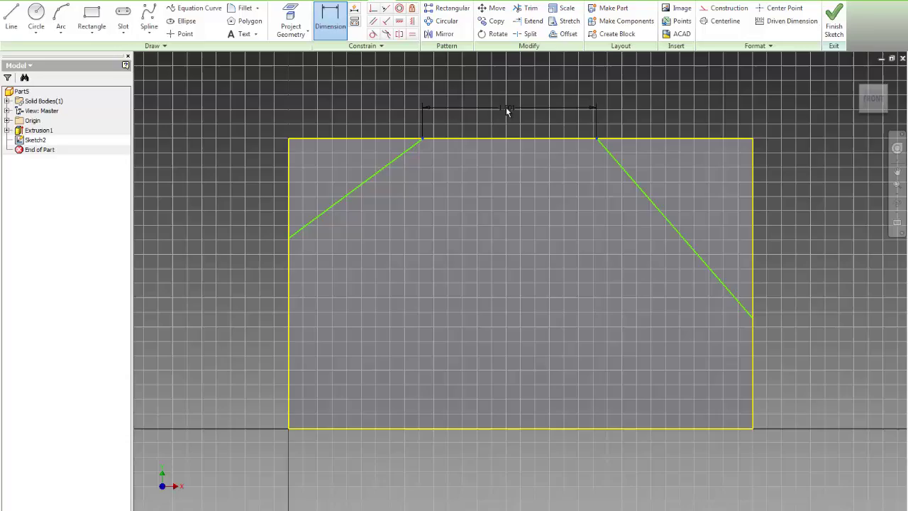
{"action": "left_click", "coordinate": [505, 107]}
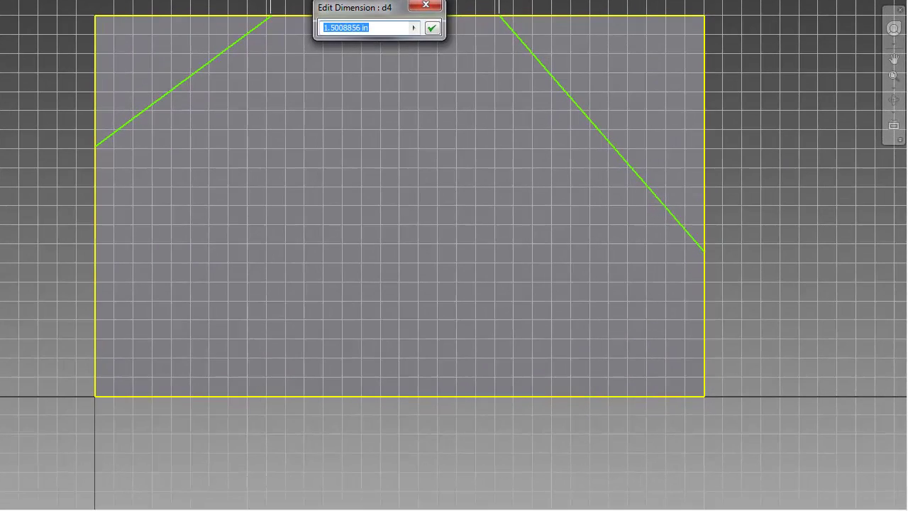
{"action": "type", "text": "1.25"}
{"action": "key", "text": "Return"}
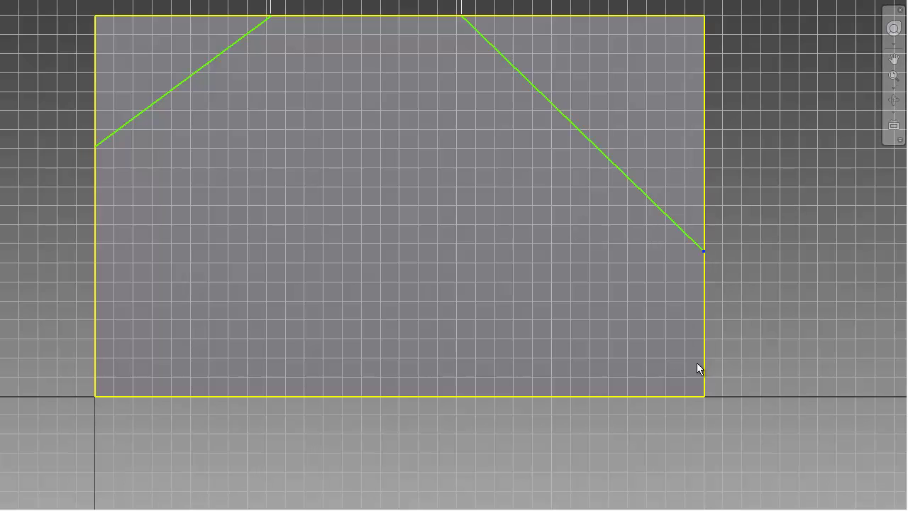
{"action": "left_click", "coordinate": [690, 395]}
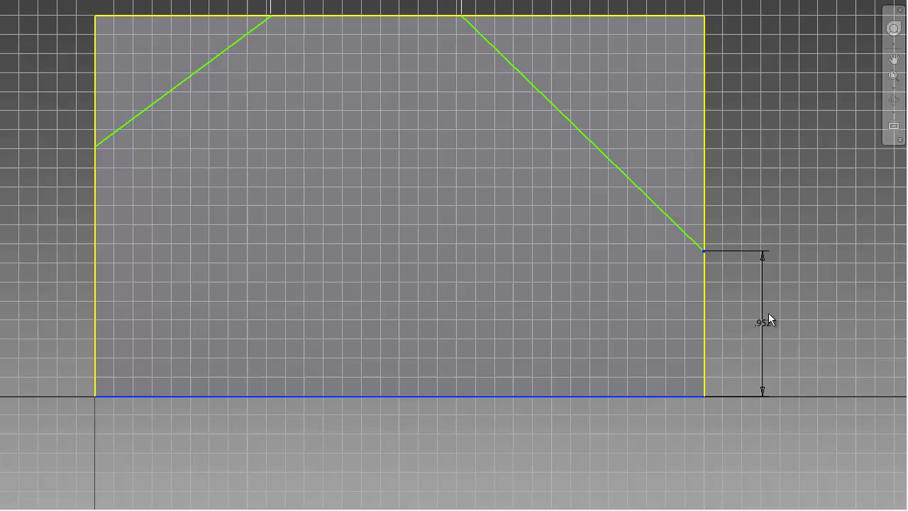
{"action": "left_click", "coordinate": [768, 314]}
{"action": "type", "text": "1."}
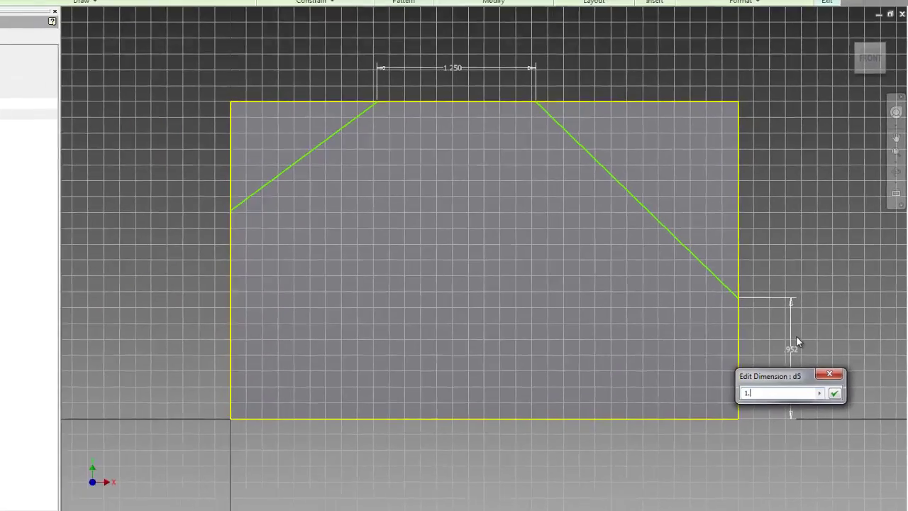
{"action": "type", "text": "75"}
{"action": "key", "text": "Return"}
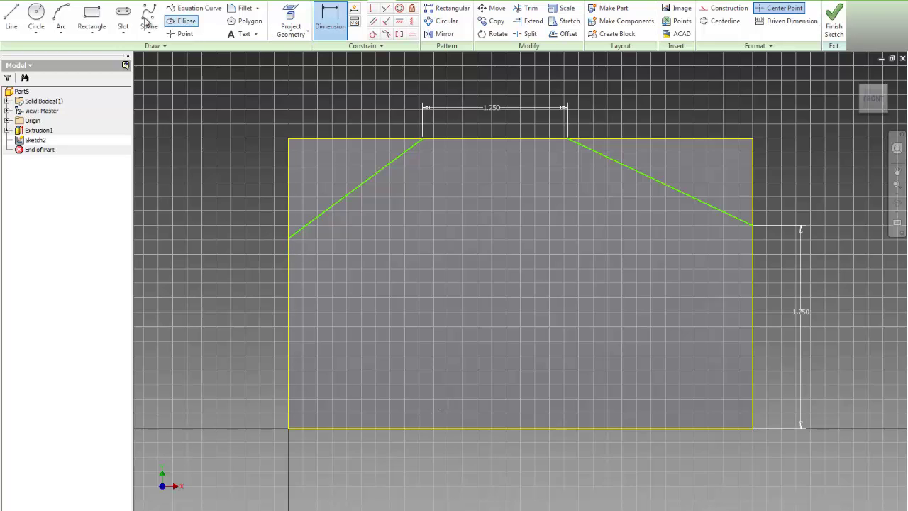
Step: Draw a vertical construction centerline from the top edge's midpoint down past the plate
{"action": "left_click", "coordinate": [11, 18]}
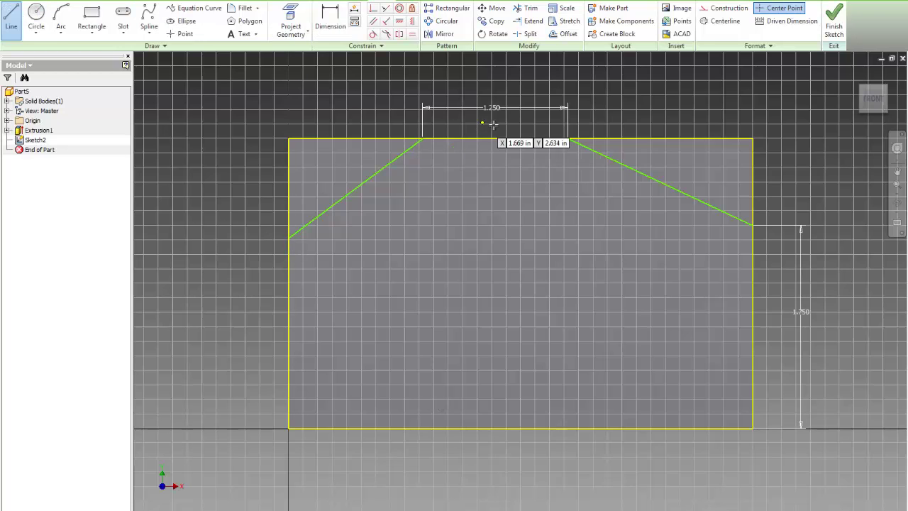
{"action": "left_click", "coordinate": [494, 127]}
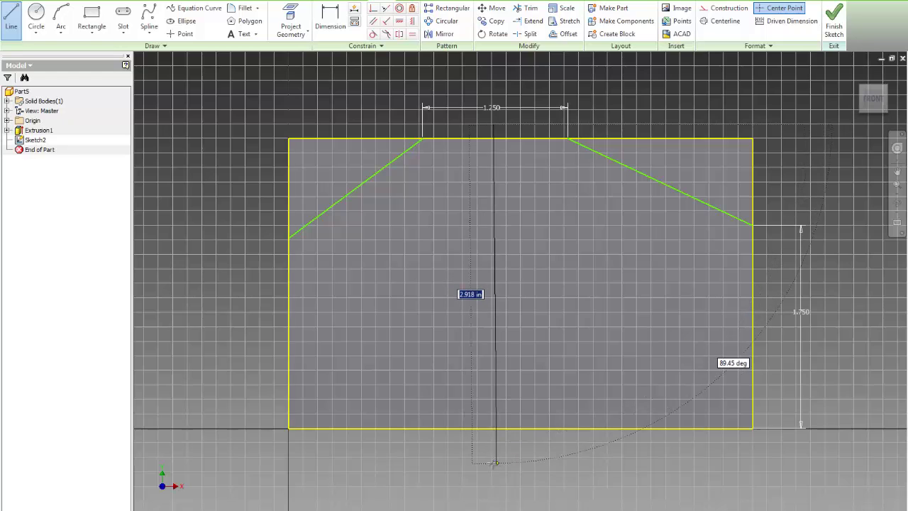
{"action": "left_click", "coordinate": [728, 8]}
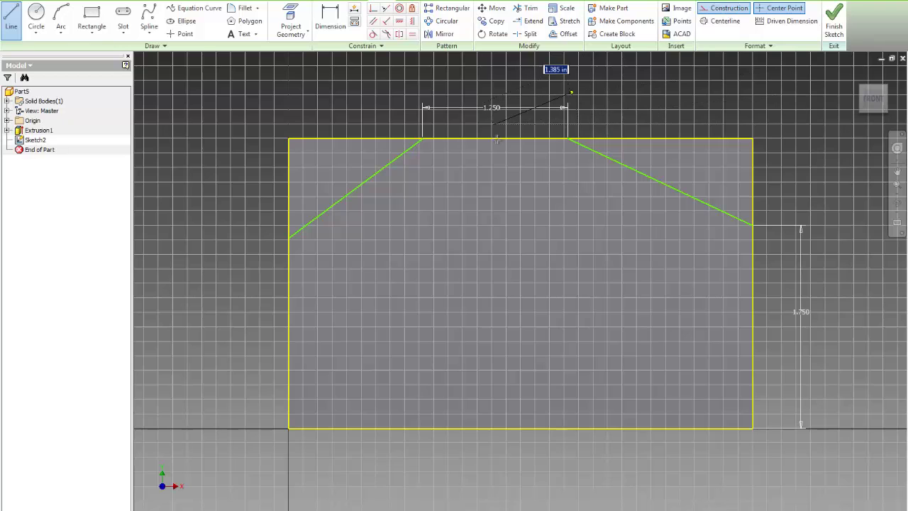
{"action": "left_click", "coordinate": [493, 450]}
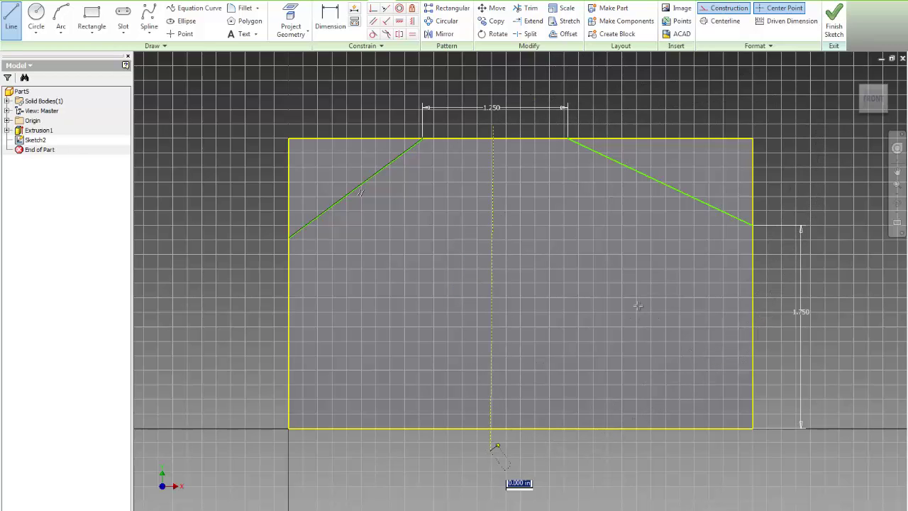
{"action": "key", "text": "Escape"}
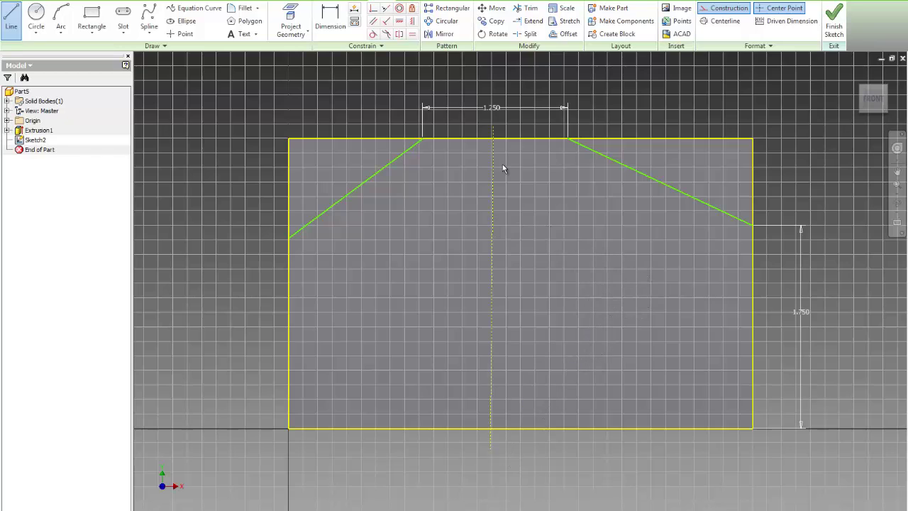
Step: Apply Symmetric constraints so both chamfer lines mirror each other about the centerline
{"action": "left_click", "coordinate": [411, 23]}
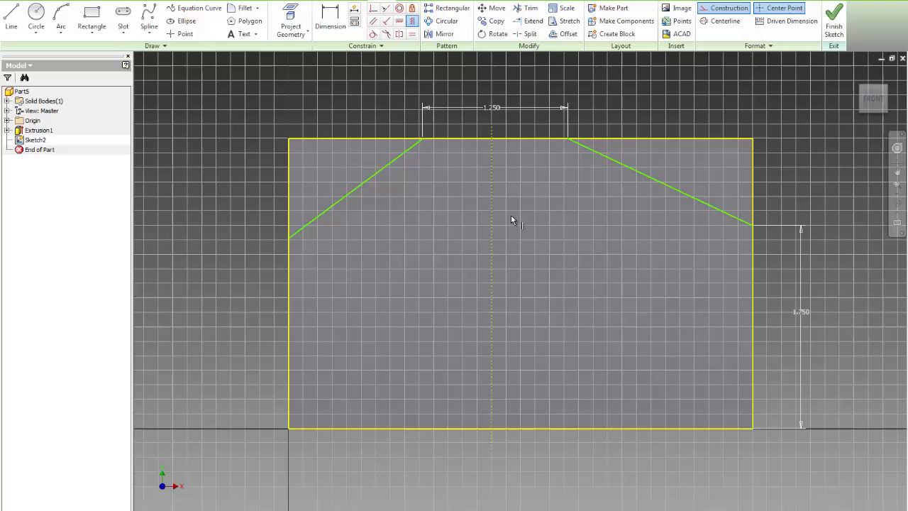
{"action": "left_click", "coordinate": [399, 35]}
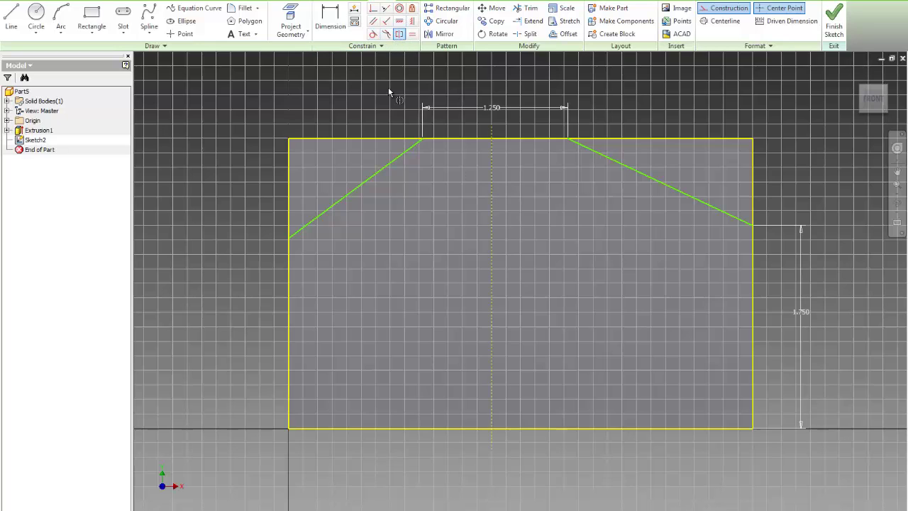
{"action": "left_click", "coordinate": [289, 212]}
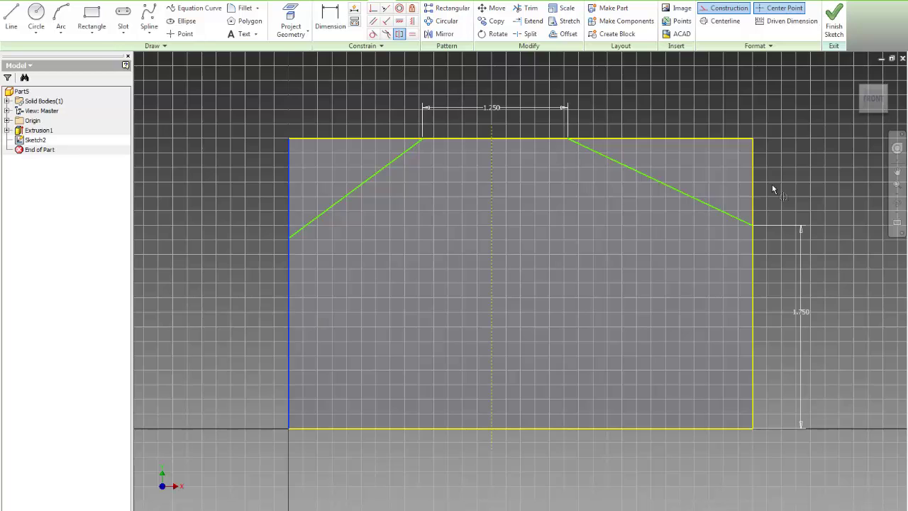
{"action": "left_click", "coordinate": [752, 190]}
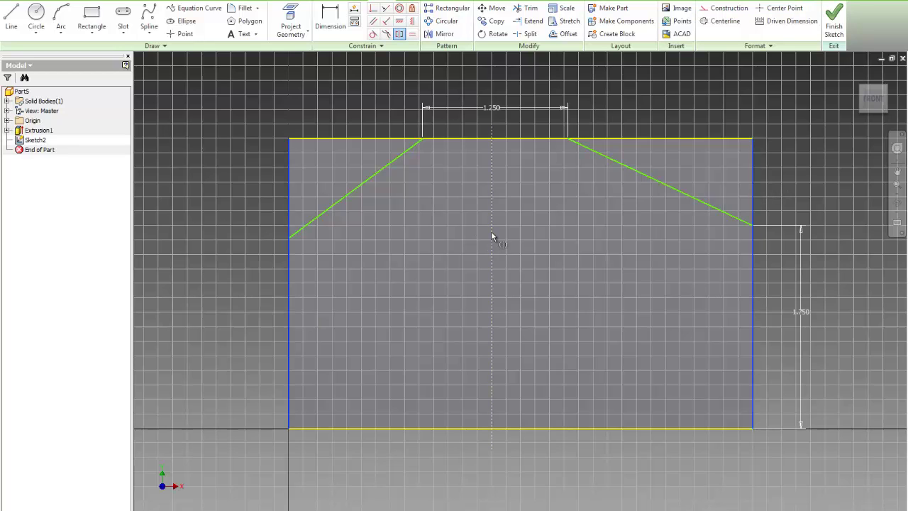
{"action": "left_click", "coordinate": [491, 238]}
{"action": "left_click", "coordinate": [246, 80]}
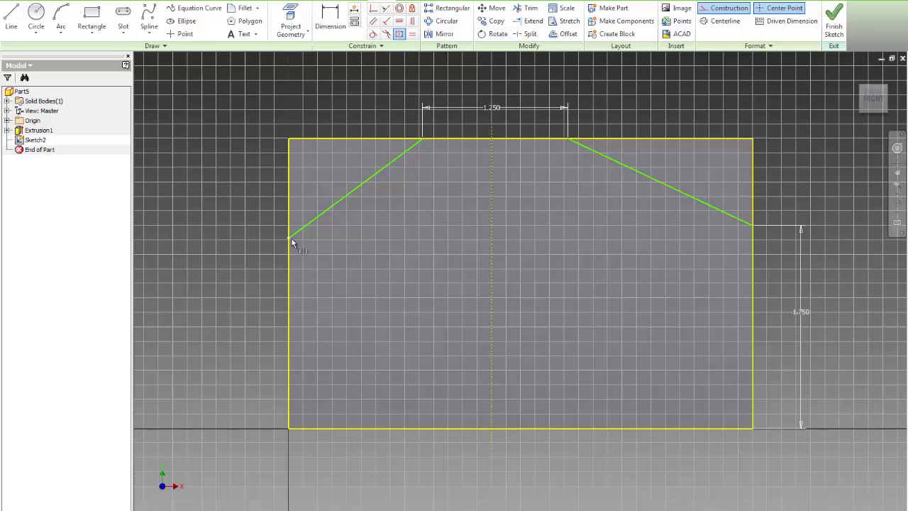
{"action": "left_click", "coordinate": [753, 227]}
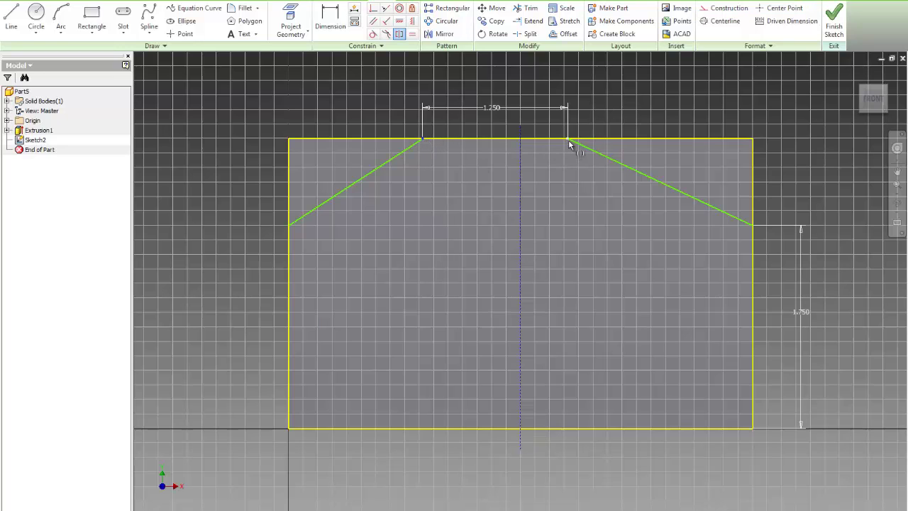
{"action": "left_click", "coordinate": [522, 165]}
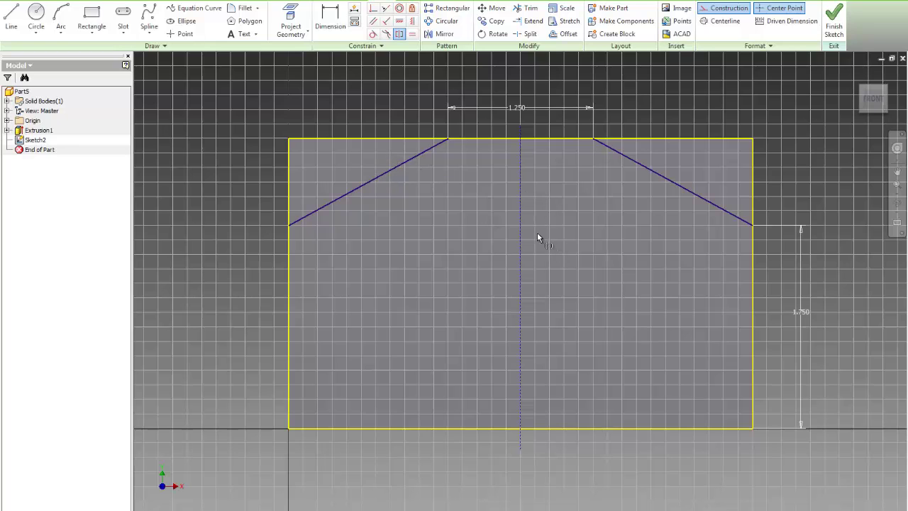
{"action": "left_click", "coordinate": [400, 35]}
{"action": "left_click", "coordinate": [395, 173]}
Step: Extrude both corner triangles as a Cut with Through All extents
{"action": "left_click", "coordinate": [834, 25]}
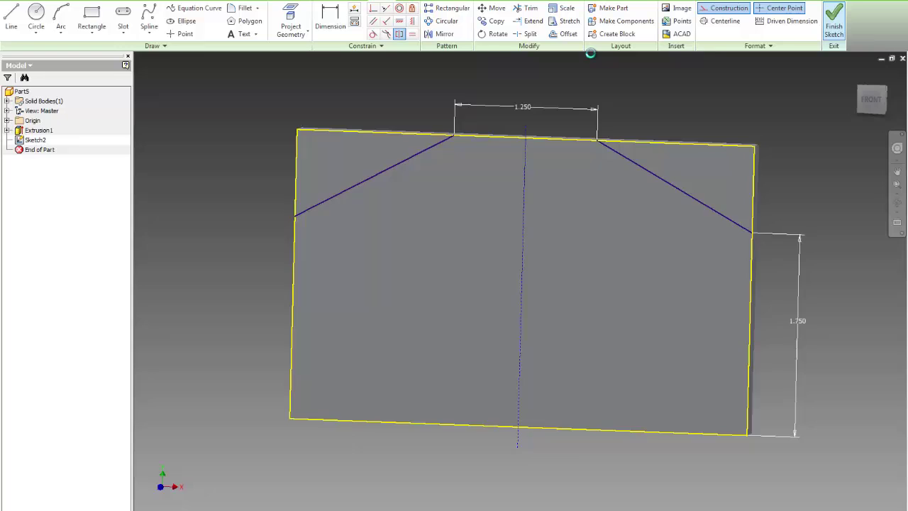
{"action": "left_click", "coordinate": [90, 21]}
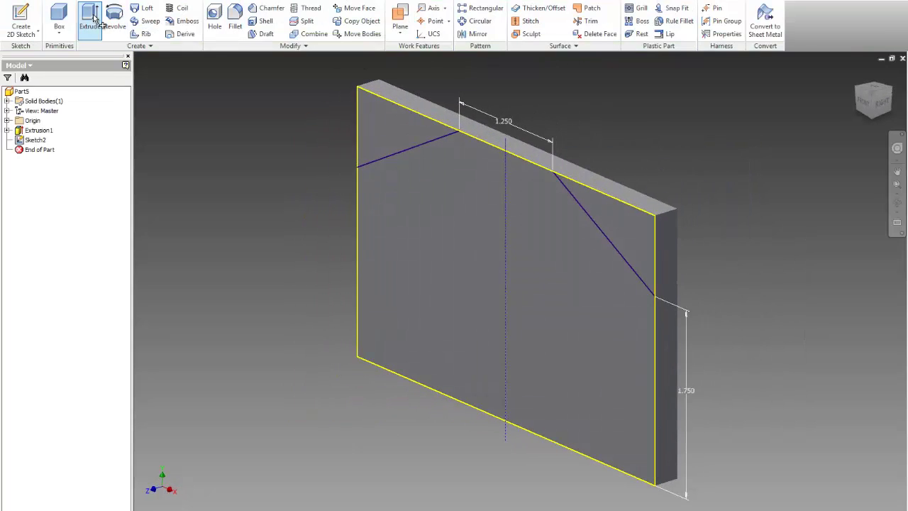
{"action": "left_click", "coordinate": [370, 120]}
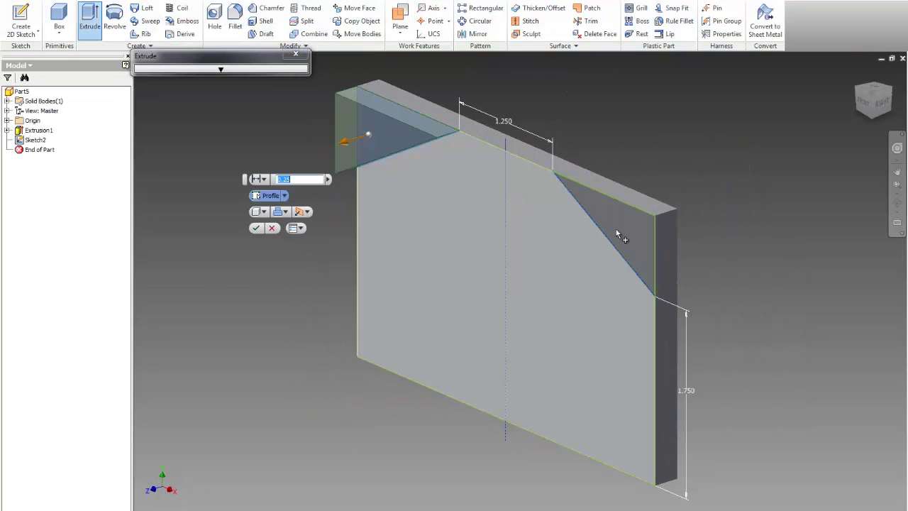
{"action": "left_click", "coordinate": [625, 229]}
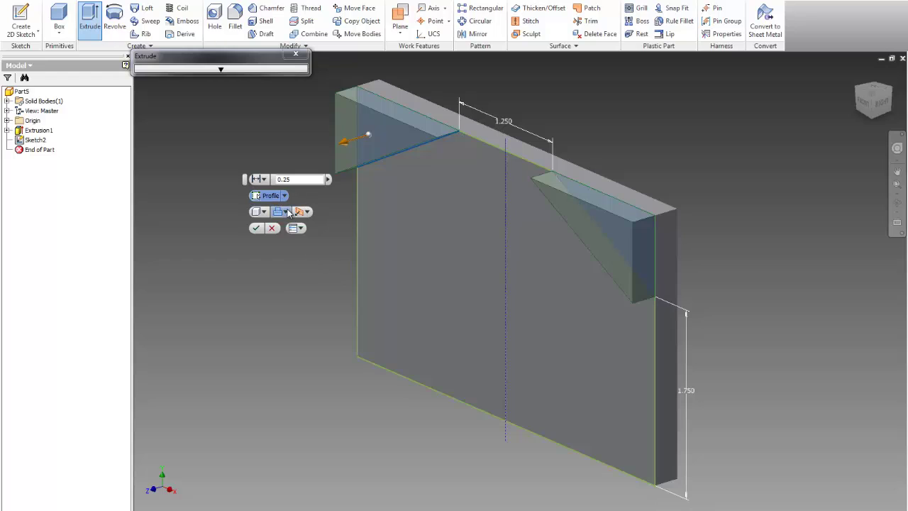
{"action": "left_click", "coordinate": [282, 211]}
{"action": "left_click", "coordinate": [294, 239]}
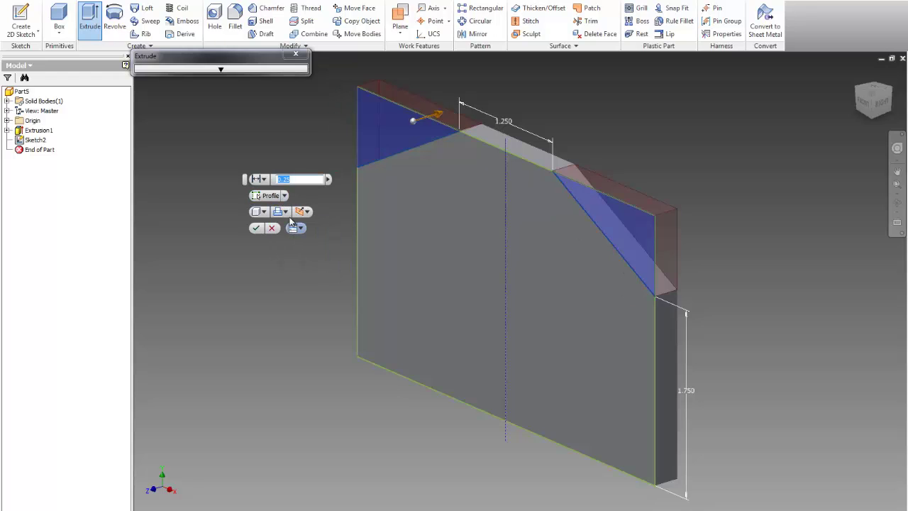
{"action": "left_click", "coordinate": [262, 180]}
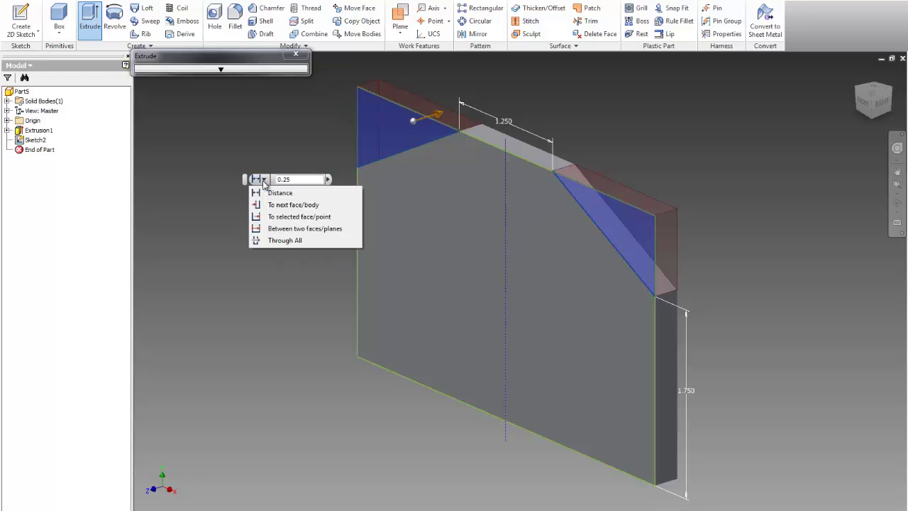
{"action": "left_click", "coordinate": [268, 241]}
{"action": "left_click", "coordinate": [255, 229]}
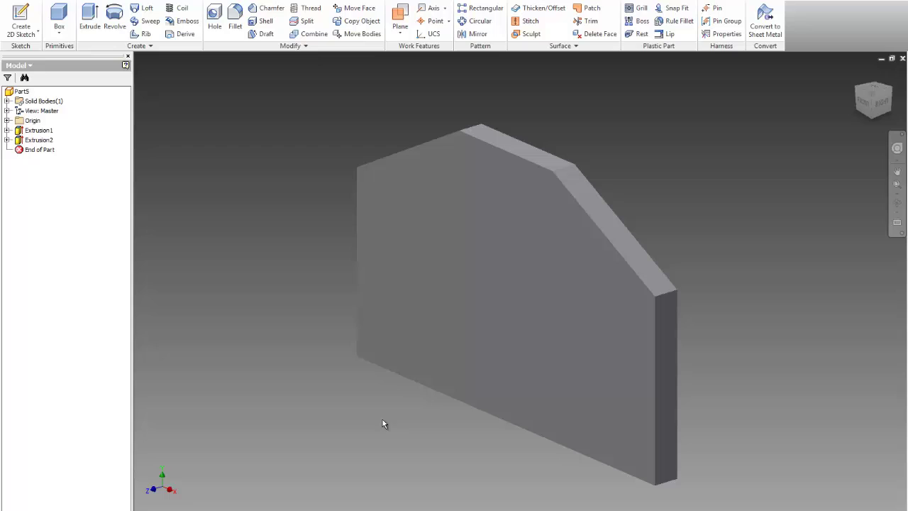
{"action": "key", "text": "alt+Tab"}
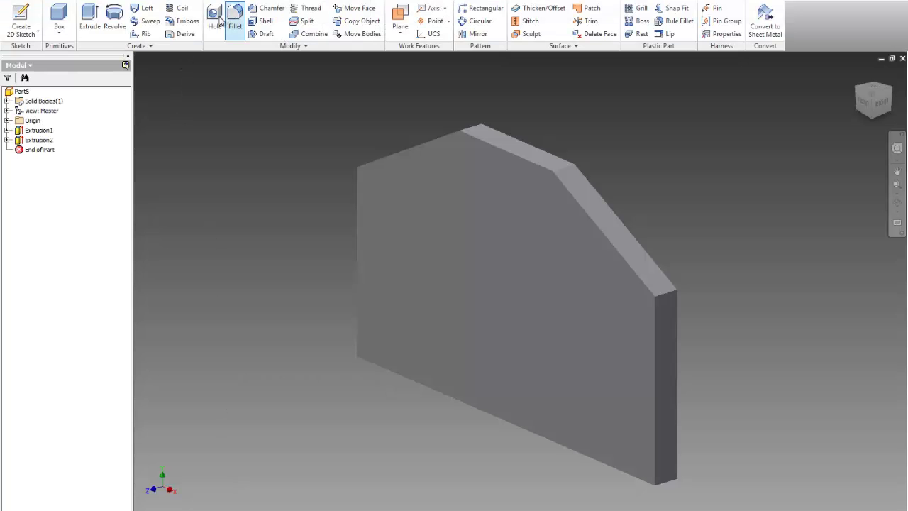
Step: Add a 0.5 diameter hole positioned from the left edge and 0.75 from the bottom edge
{"action": "left_click", "coordinate": [220, 19]}
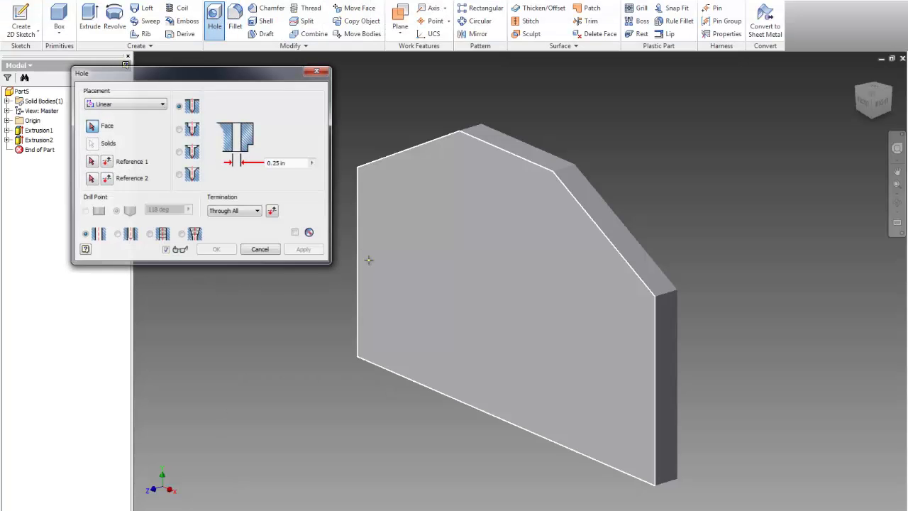
{"action": "left_click", "coordinate": [400, 305]}
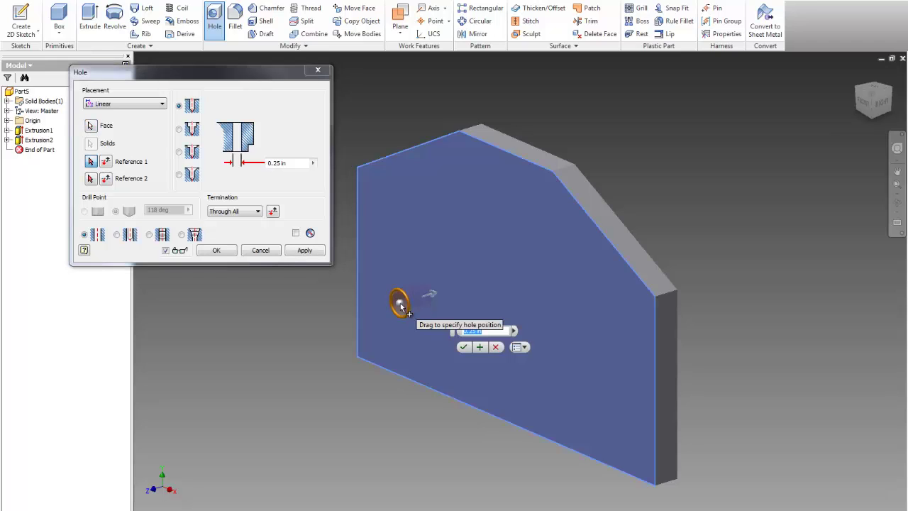
{"action": "type", "text": "0.5"}
{"action": "left_click", "coordinate": [92, 165]}
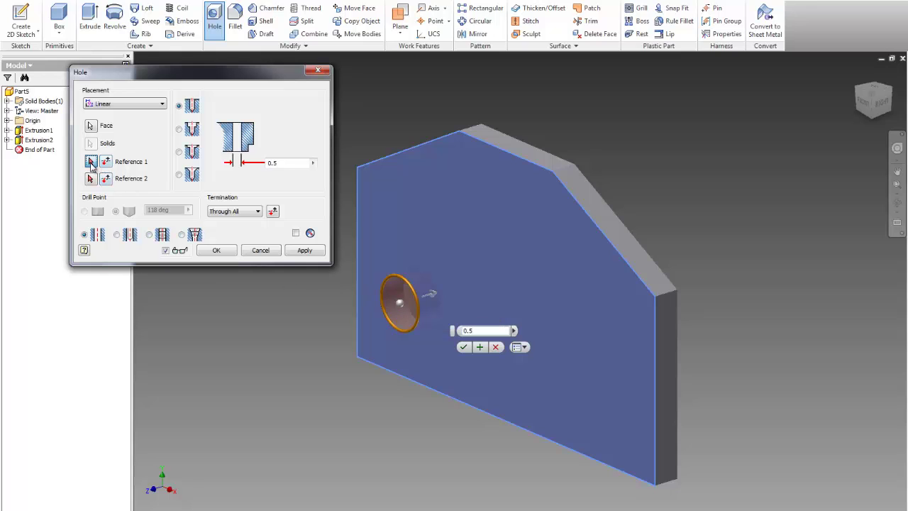
{"action": "left_click", "coordinate": [358, 306]}
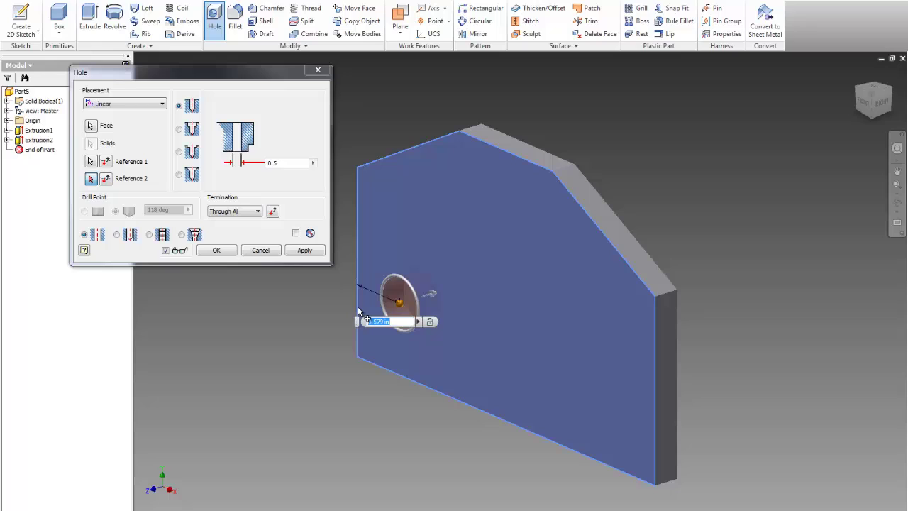
{"action": "type", "text": "0.75"}
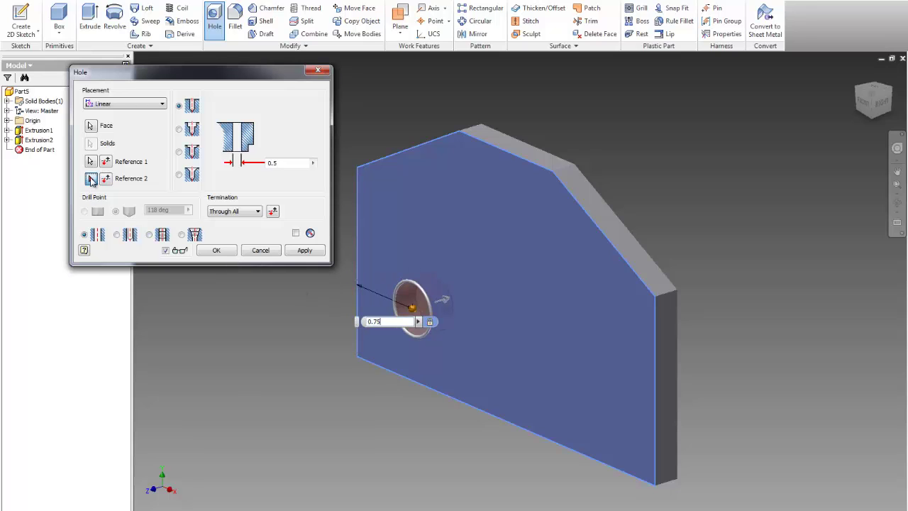
{"action": "left_click", "coordinate": [402, 378]}
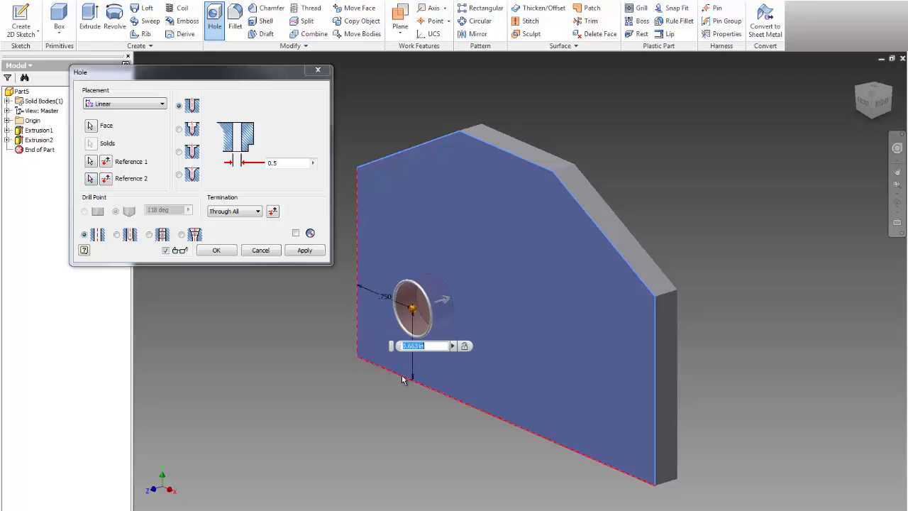
{"action": "type", "text": "0.75"}
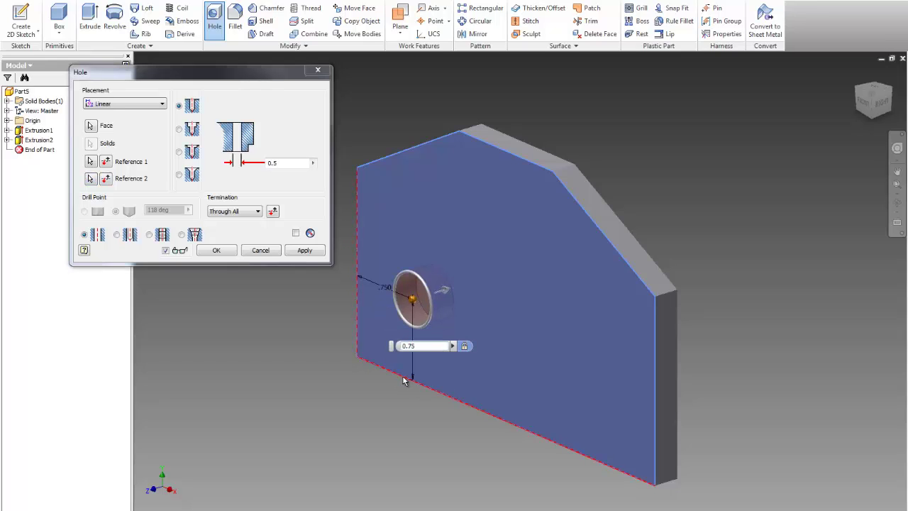
{"action": "left_click", "coordinate": [216, 249]}
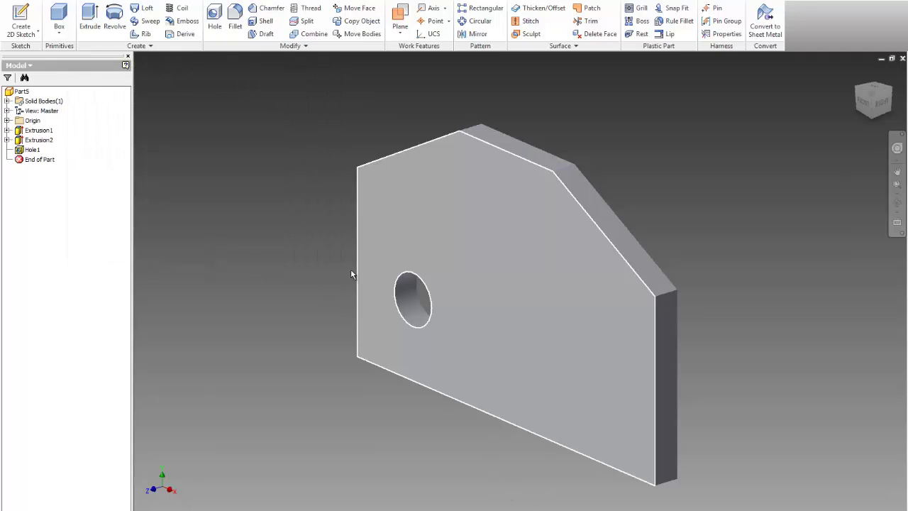
Step: Add a second 0.5 hole on the front face, 0.75 from the bottom and right edges
{"action": "left_click", "coordinate": [216, 12]}
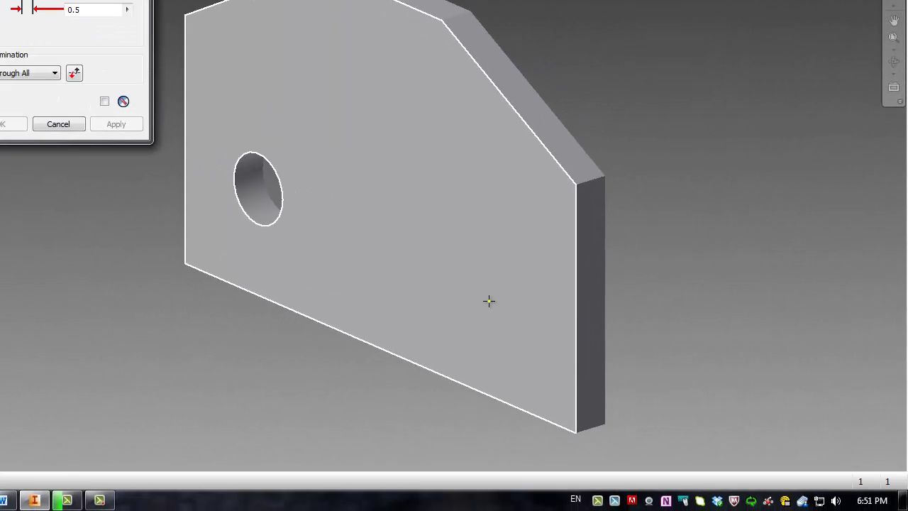
{"action": "left_click", "coordinate": [489, 301]}
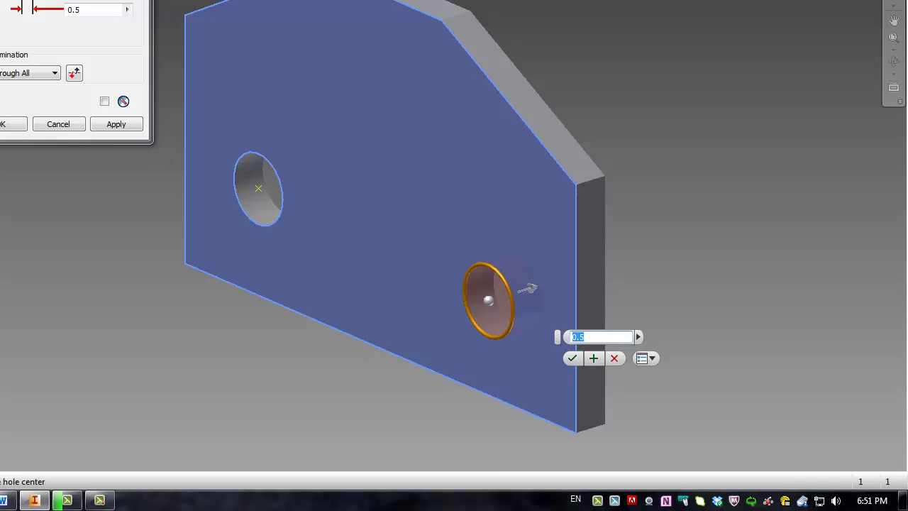
{"action": "left_click", "coordinate": [428, 368]}
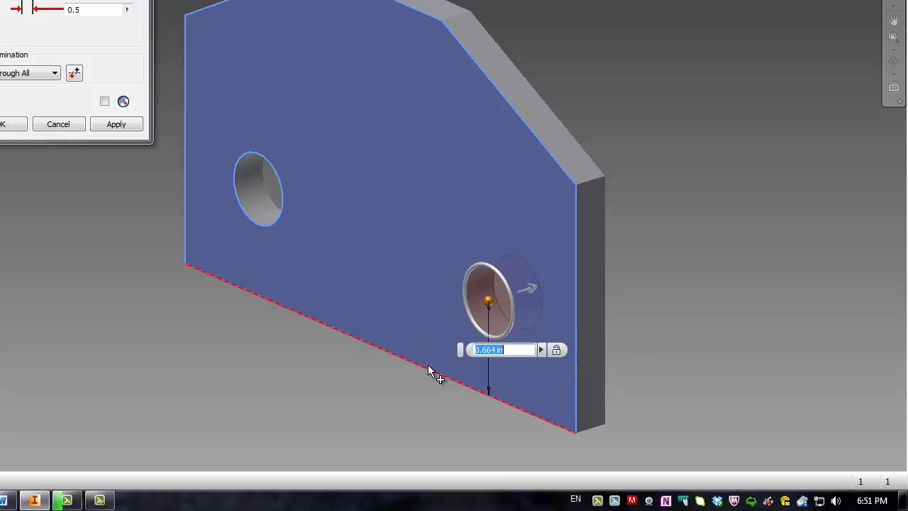
{"action": "type", "text": "0.75"}
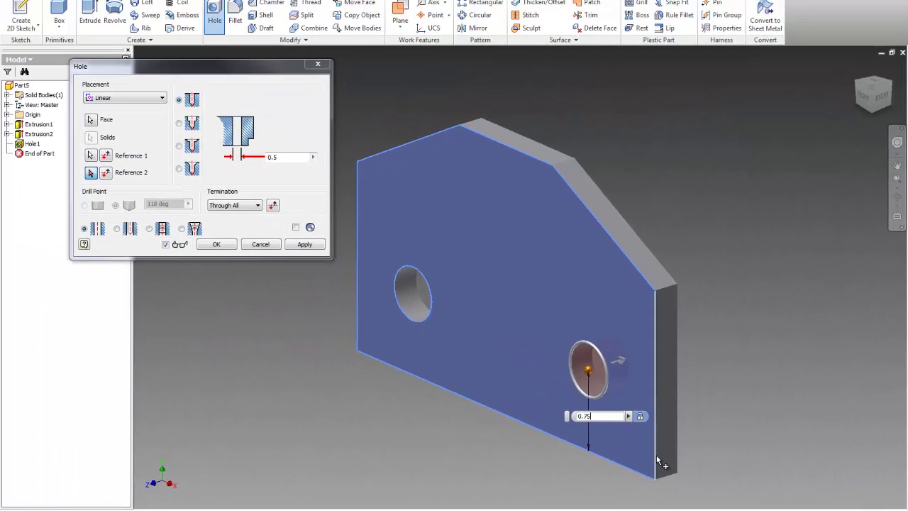
{"action": "left_click", "coordinate": [658, 461]}
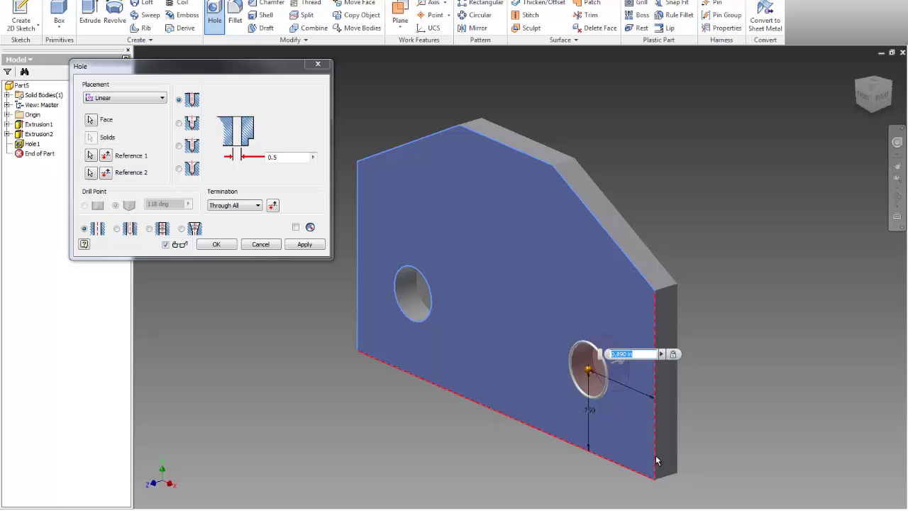
{"action": "type", "text": "0.75"}
{"action": "left_click", "coordinate": [217, 244]}
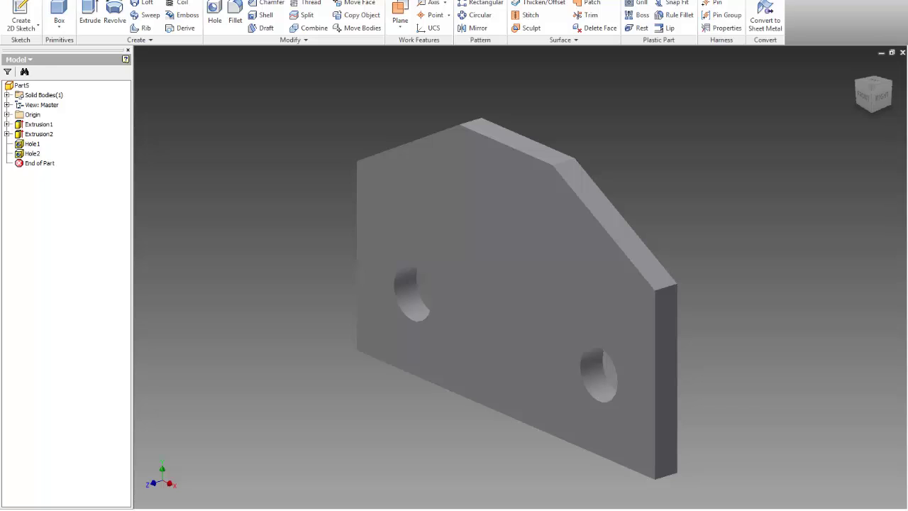
Step: Add a 1.25 diameter hole, 1.25 above the bottom edge and 2 from the right edge
{"action": "key", "text": "alt+Tab"}
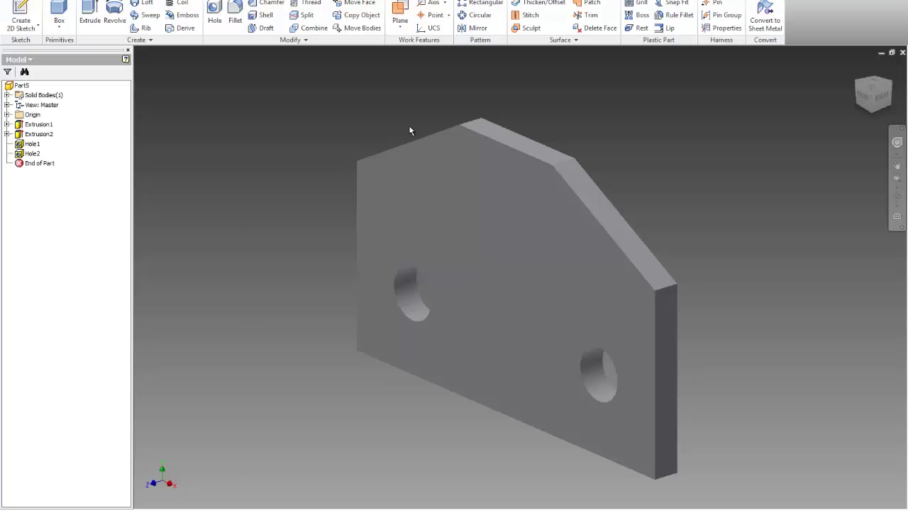
{"action": "left_click", "coordinate": [214, 15]}
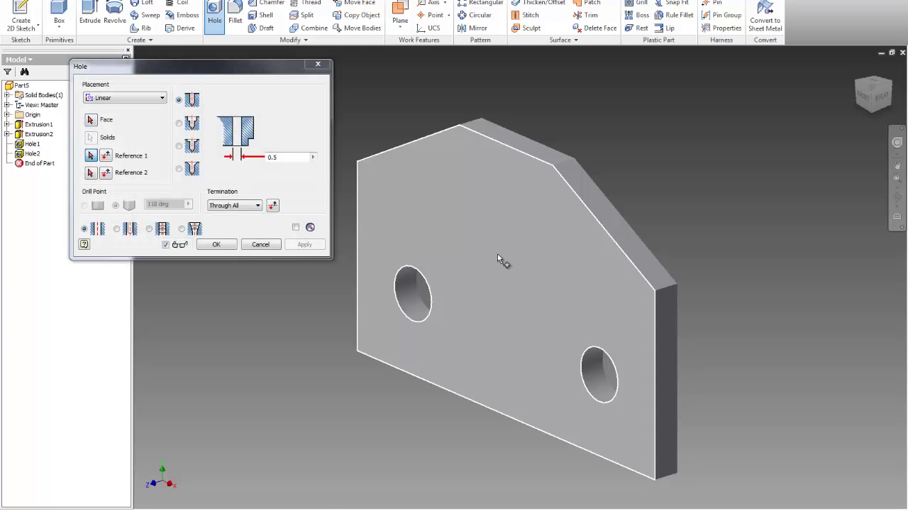
{"action": "left_click", "coordinate": [497, 254]}
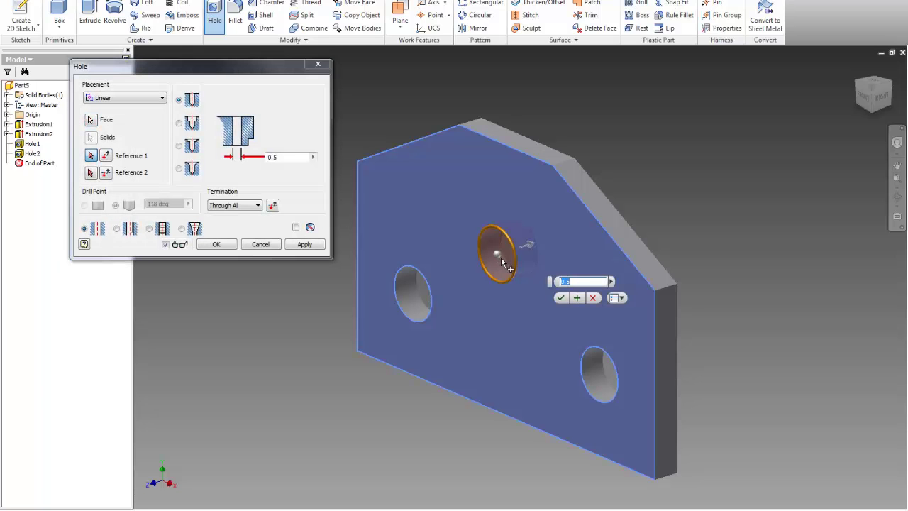
{"action": "type", "text": "1.25"}
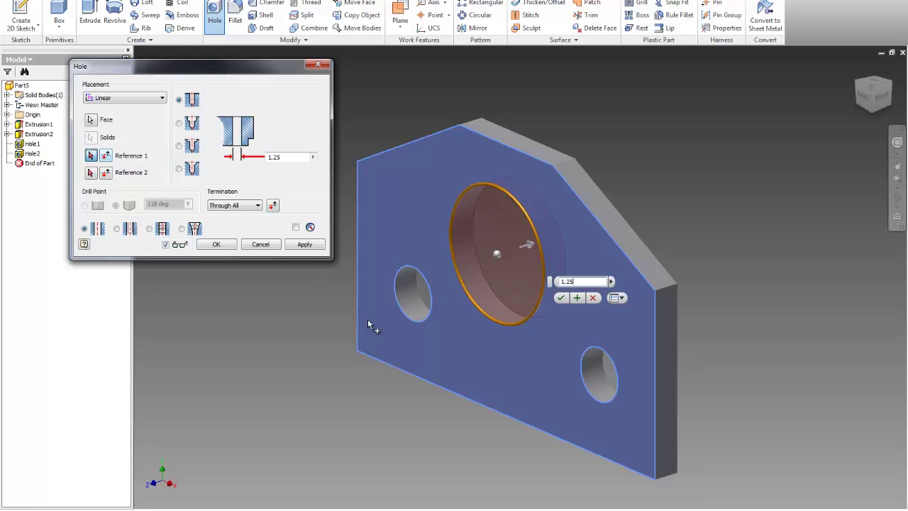
{"action": "left_click", "coordinate": [458, 395]}
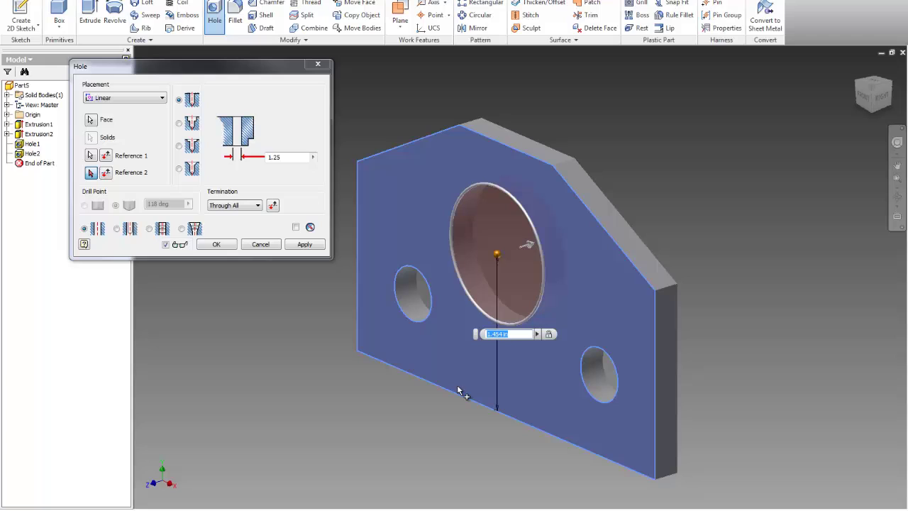
{"action": "type", "text": "1.25"}
{"action": "key", "text": "Return"}
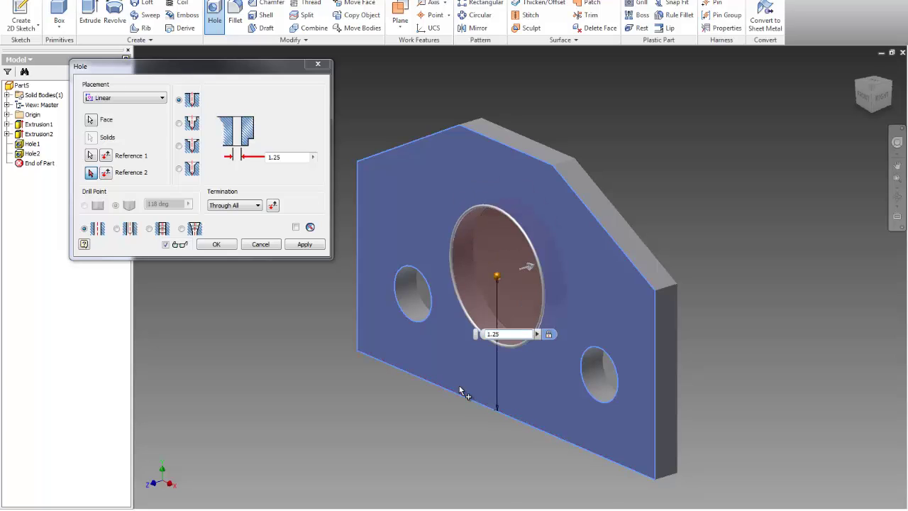
{"action": "left_click", "coordinate": [653, 366]}
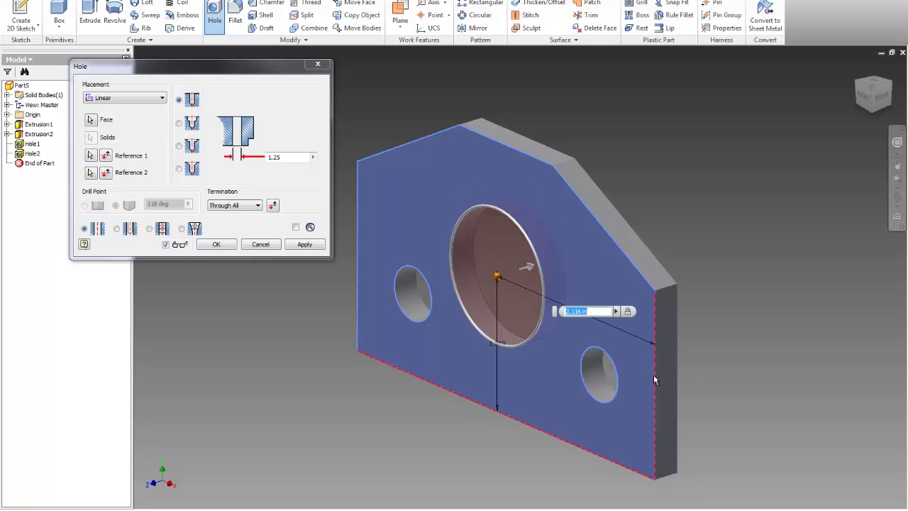
{"action": "type", "text": "2"}
{"action": "key", "text": "Return"}
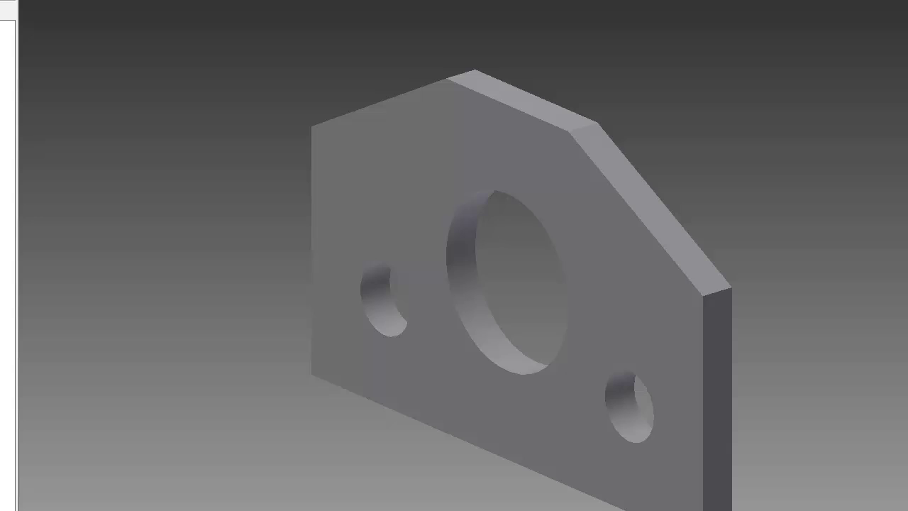
Step: Save the part as an .ipt file named Positioning_Stop_MET240 followed by the student's name
{"action": "key", "text": "ctrl+s"}
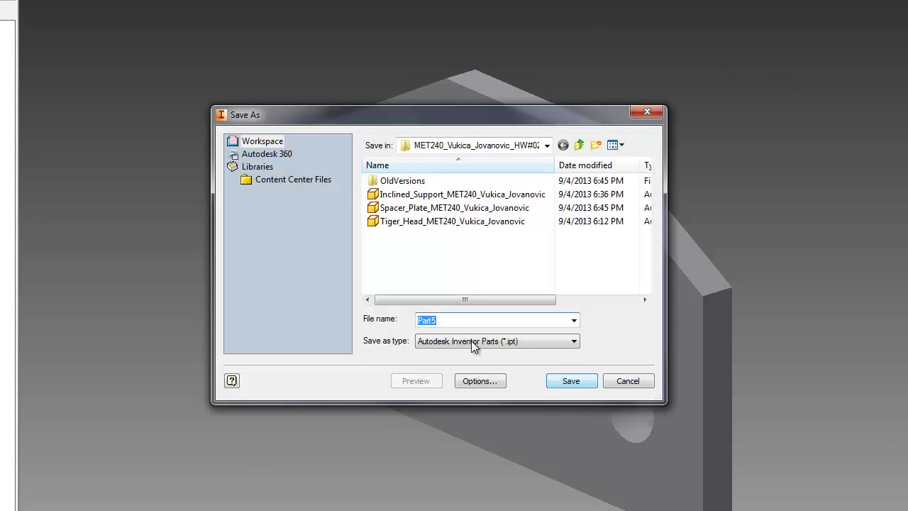
{"action": "right_click", "coordinate": [426, 323]}
{"action": "left_click", "coordinate": [462, 379]}
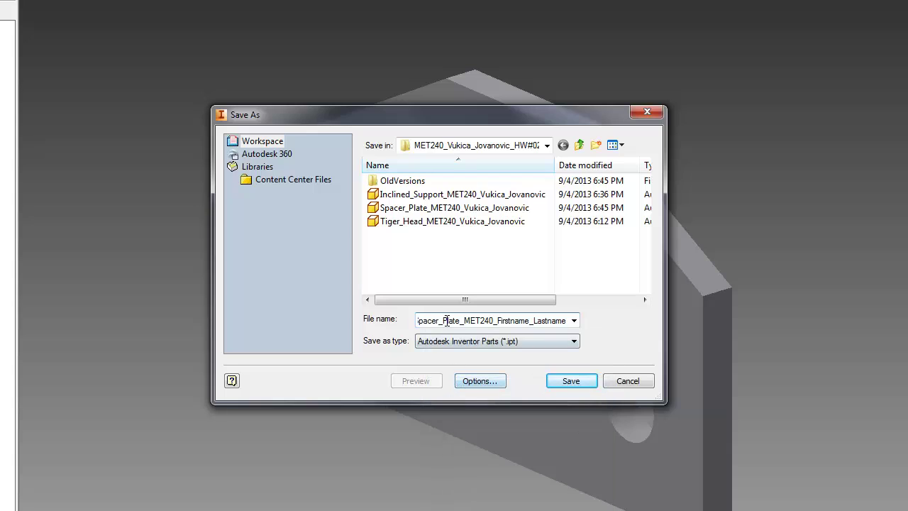
{"action": "left_click_drag", "start_coordinate": [461, 321], "coordinate": [245, 315]}
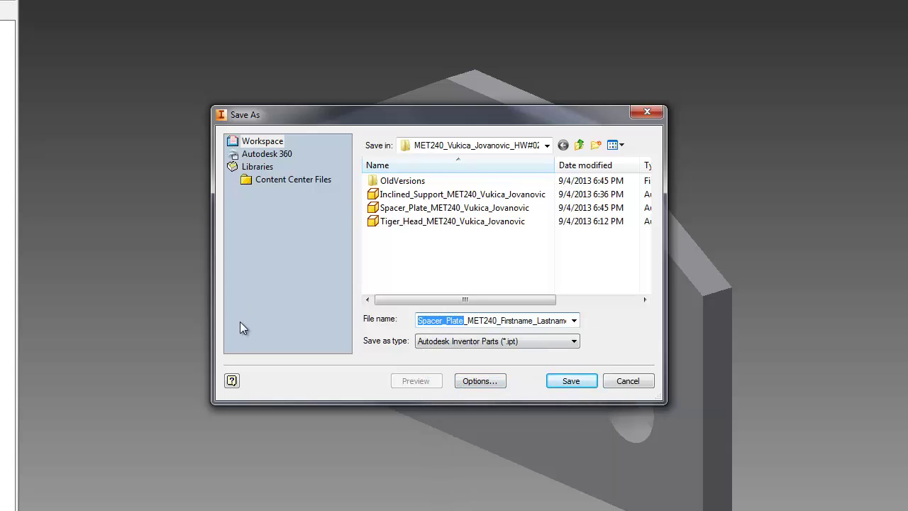
{"action": "type", "text": "Positio"}
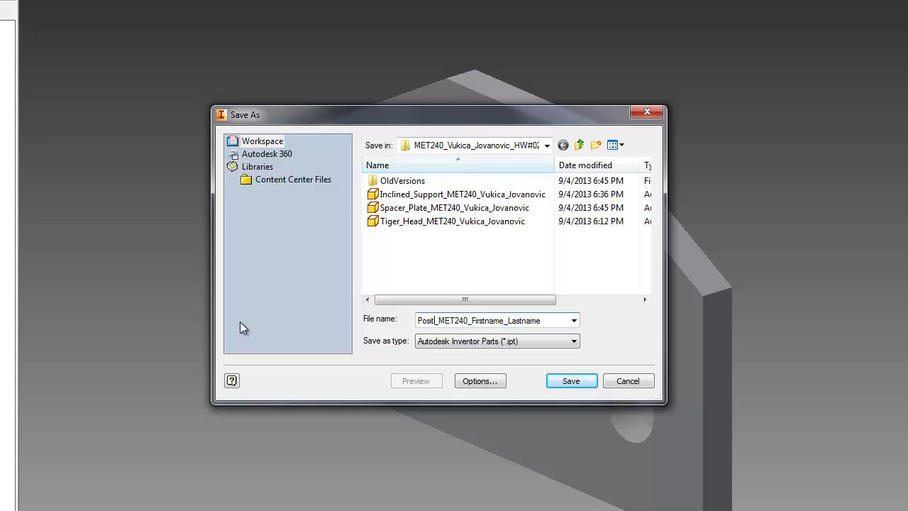
{"action": "type", "text": "nin"}
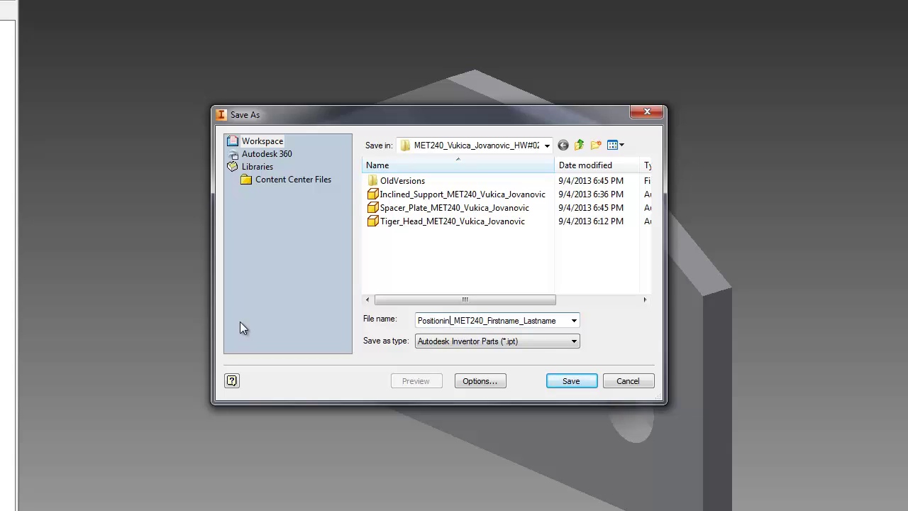
{"action": "type", "text": "g_"}
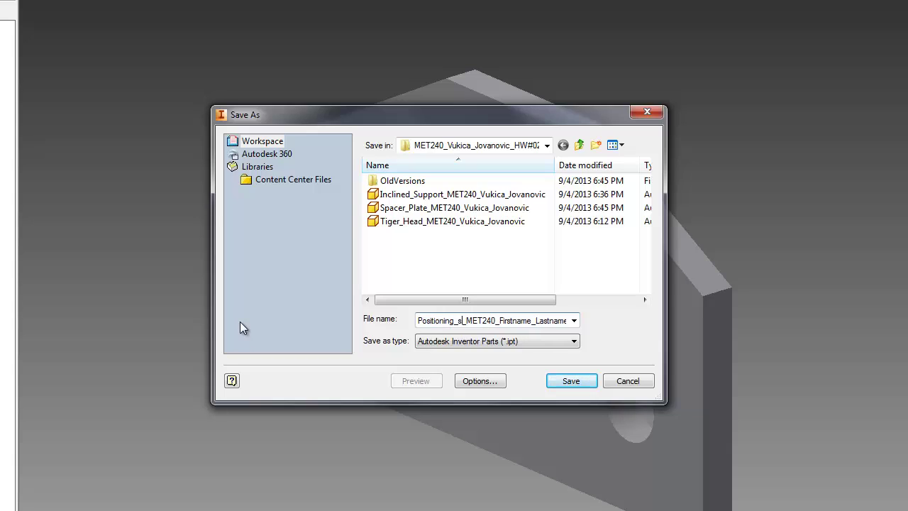
{"action": "type", "text": "Stop"}
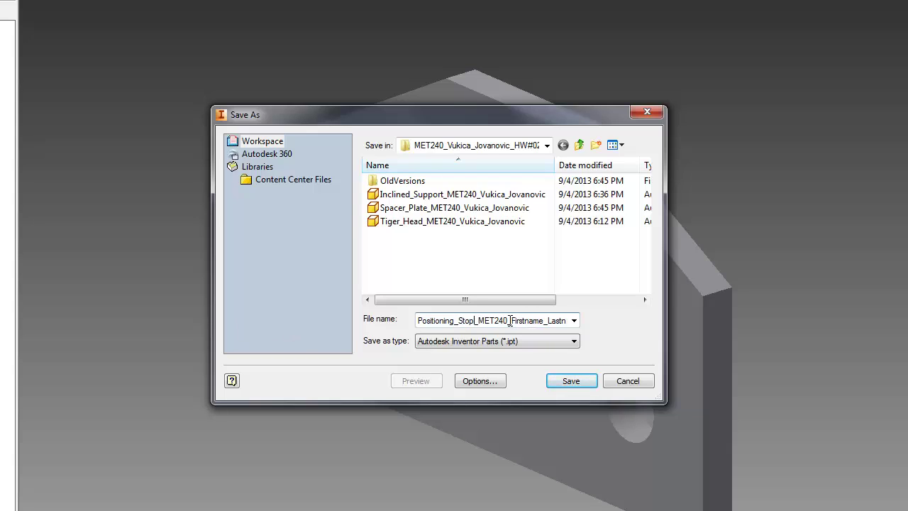
{"action": "left_click_drag", "start_coordinate": [510, 321], "coordinate": [642, 320]}
{"action": "type", "text": "Vuk"}
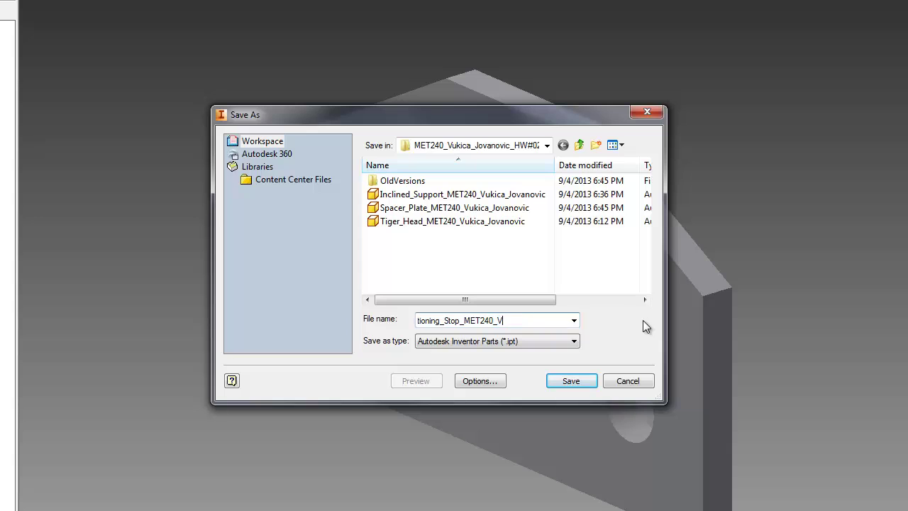
{"action": "type", "text": "ica_Jovanovic"}
{"action": "key", "text": "Return"}
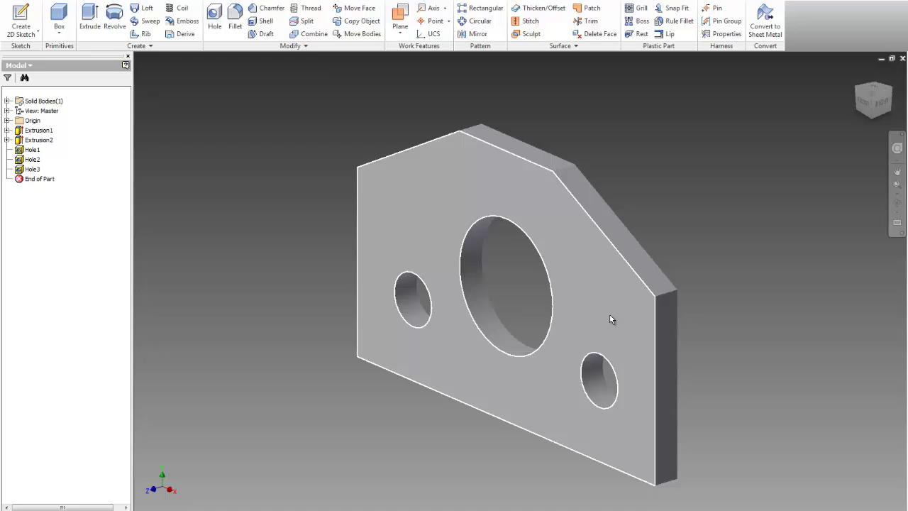